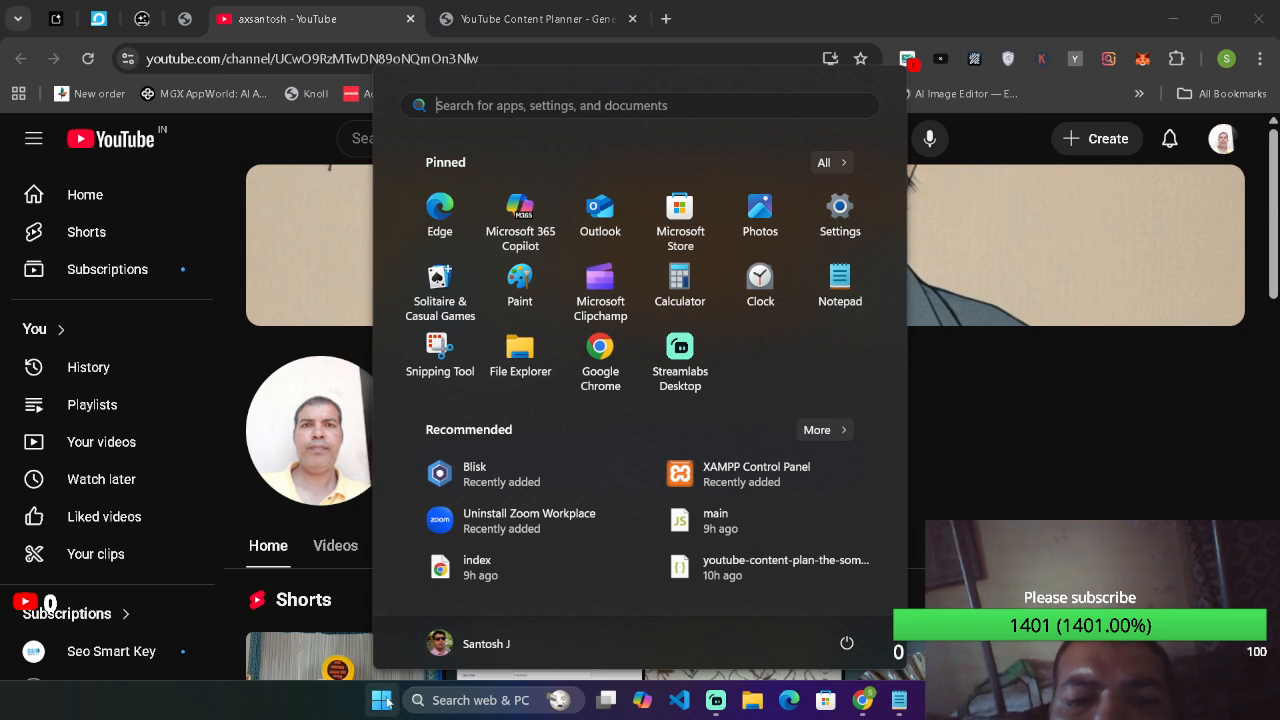
Open the System About page in Windows Settings, review the device and Windows specifications, and close Settings.
click(839, 215)
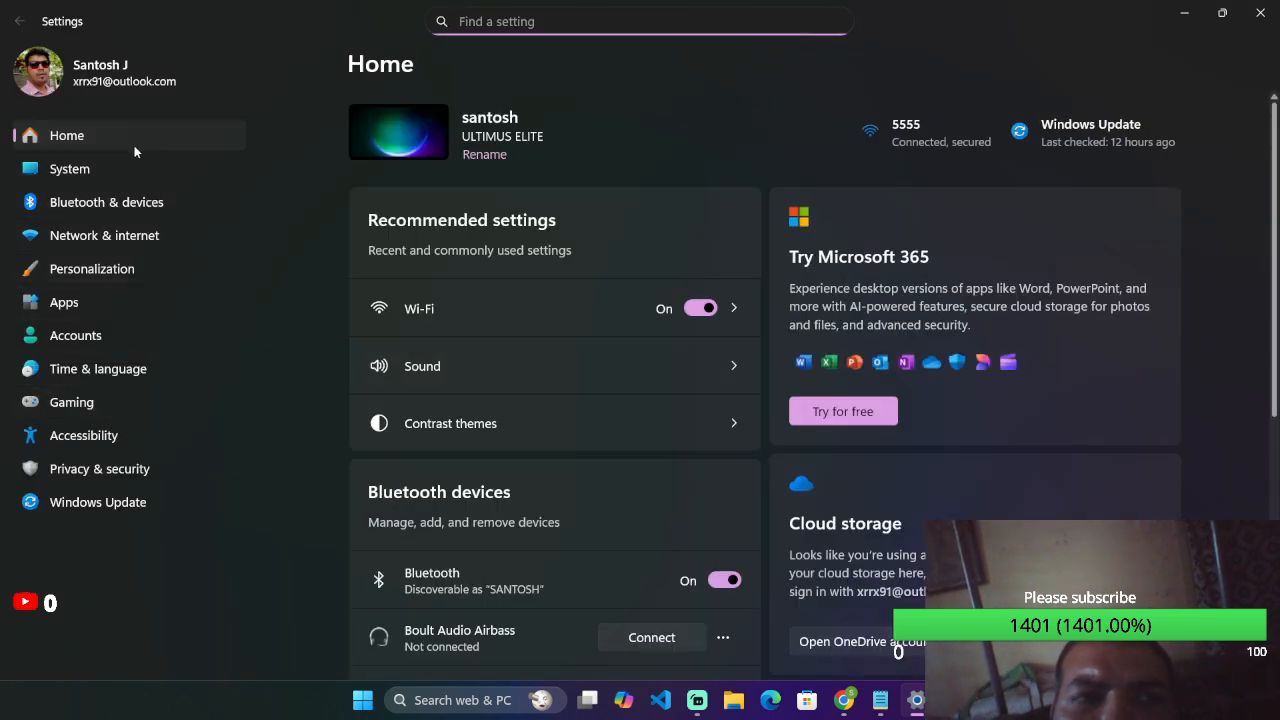
click(133, 175)
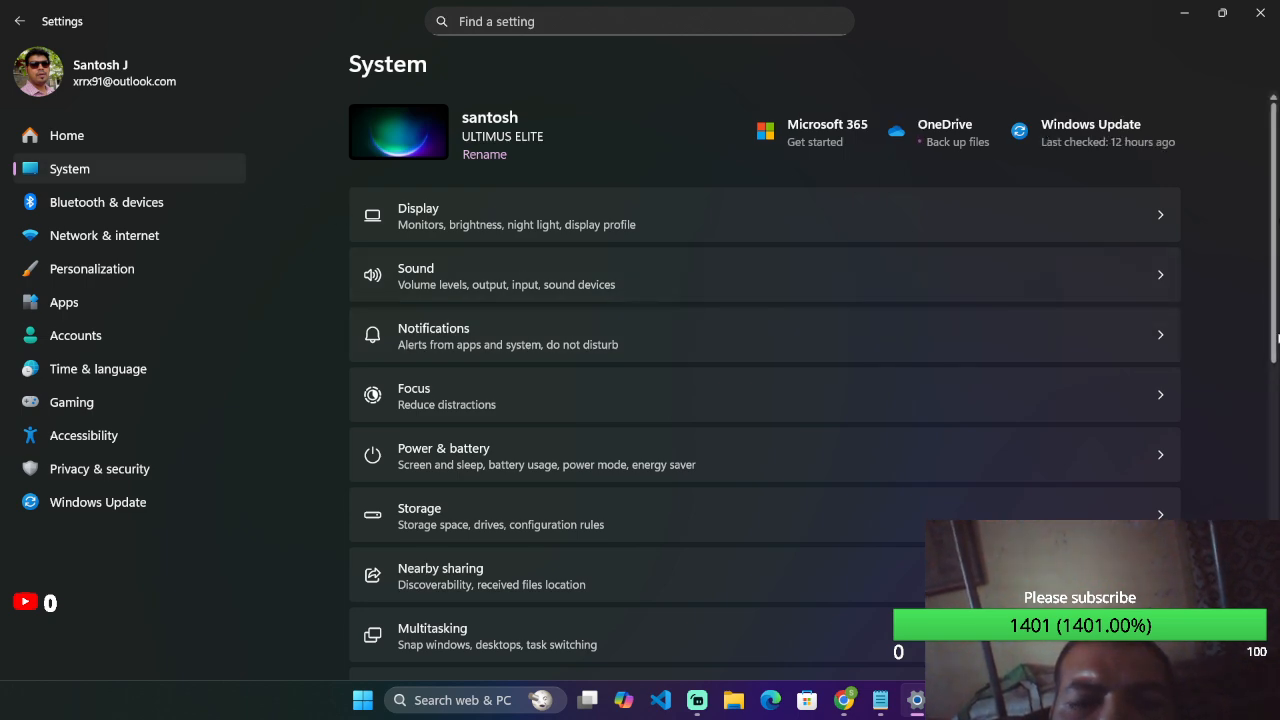
scroll(1262, 390, down, 3)
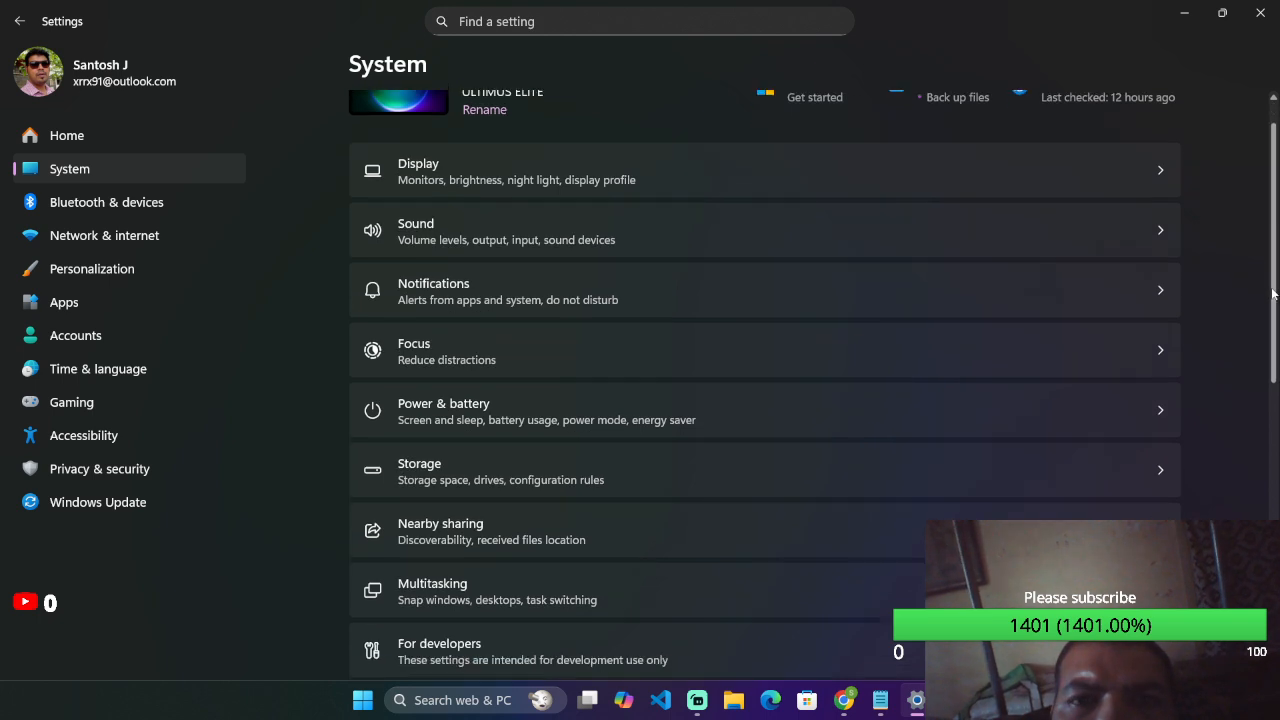
scroll(1258, 410, down, 1)
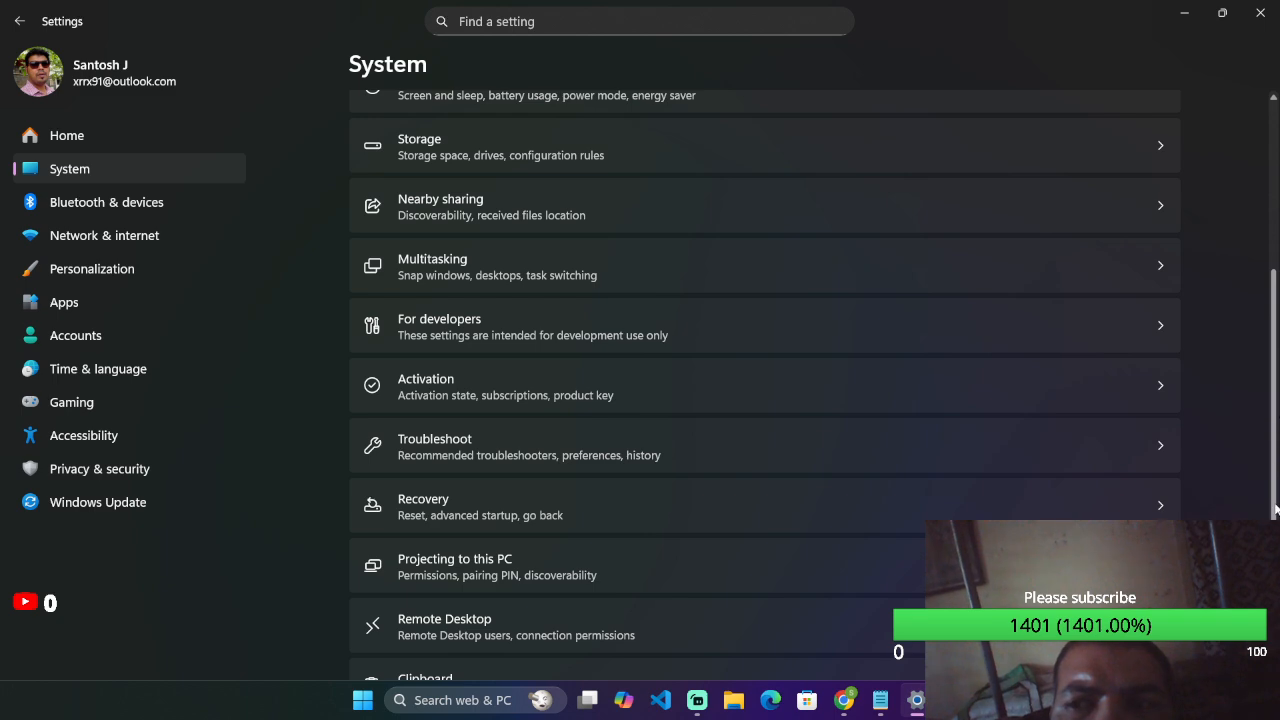
scroll(1255, 493, down, 3)
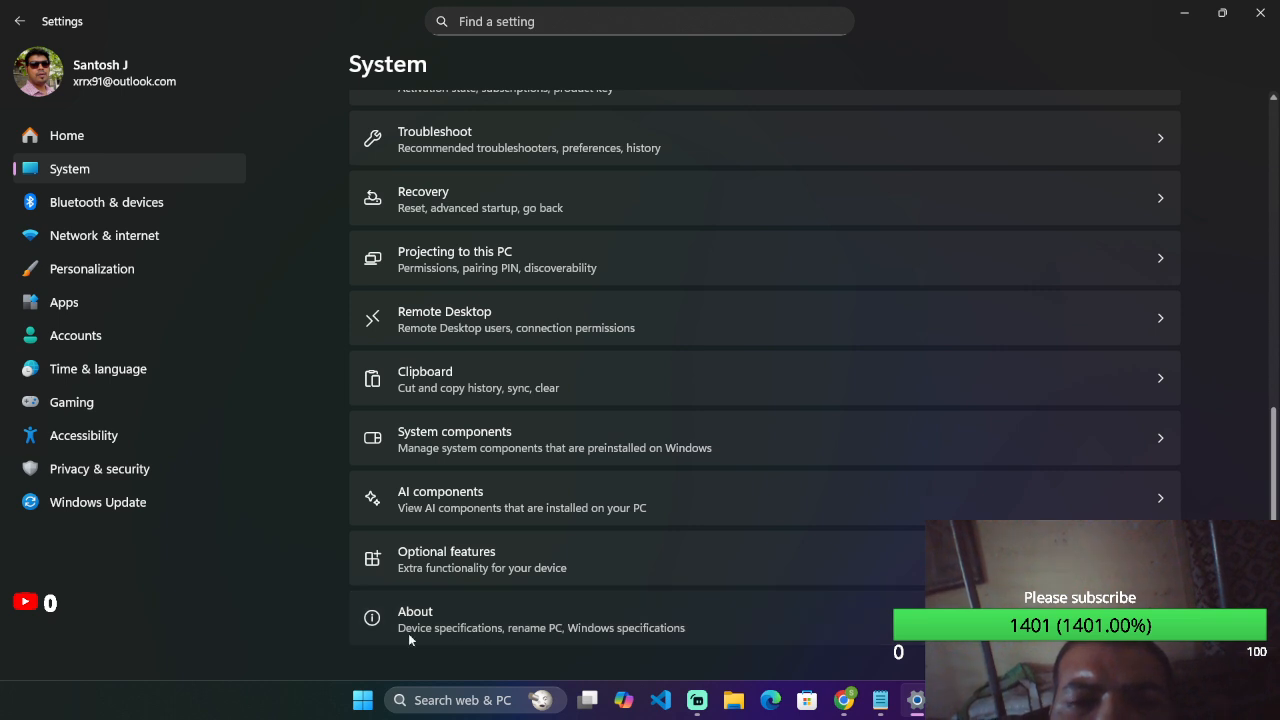
click(526, 632)
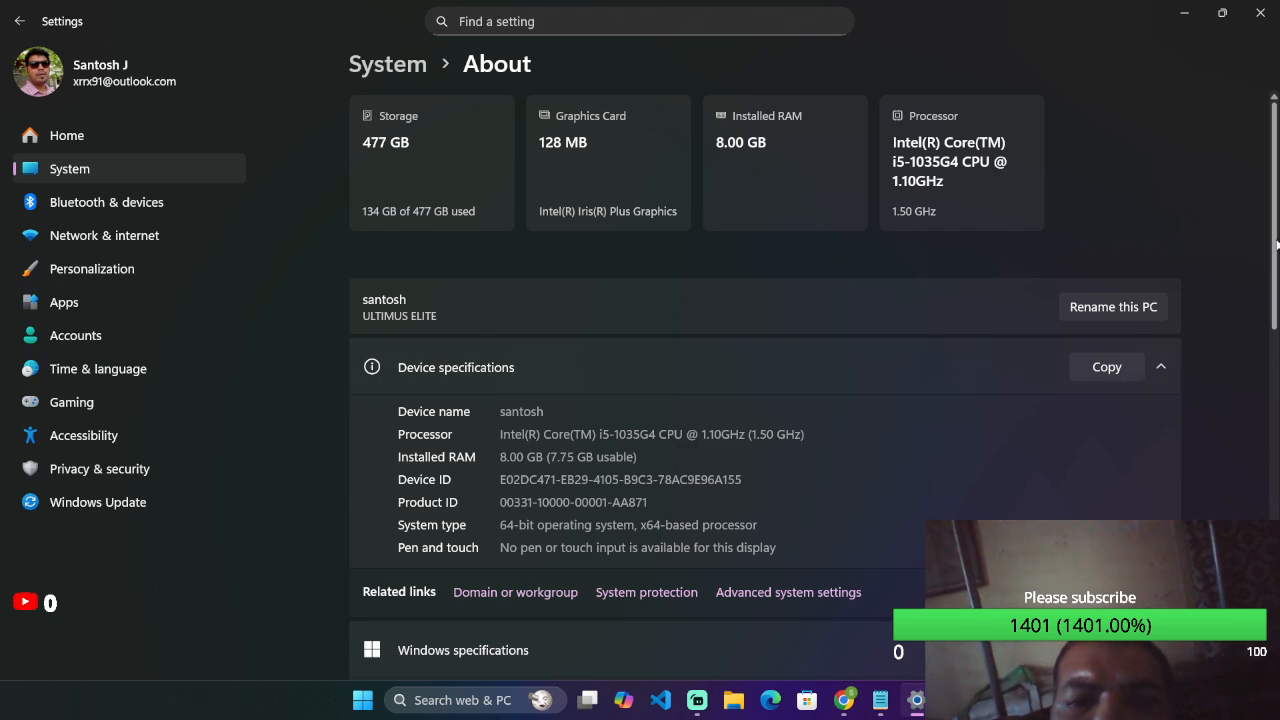
scroll(1261, 339, down, 4)
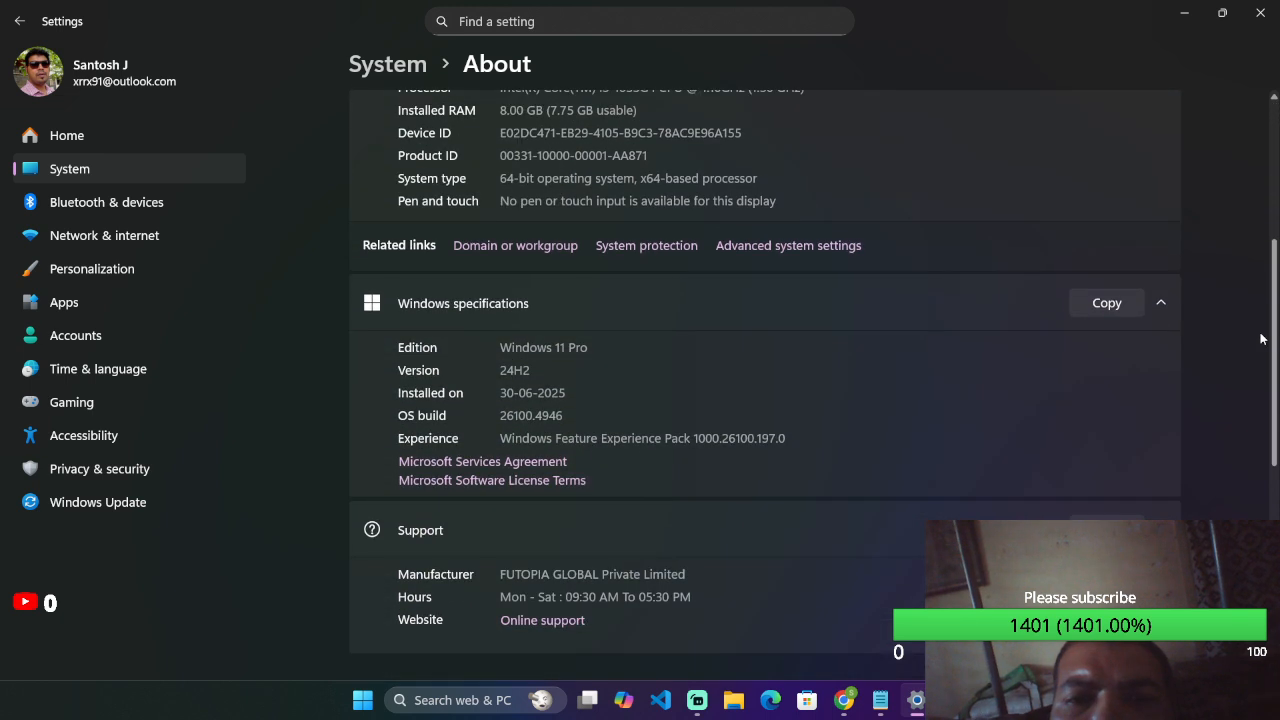
scroll(1261, 339, down, 1)
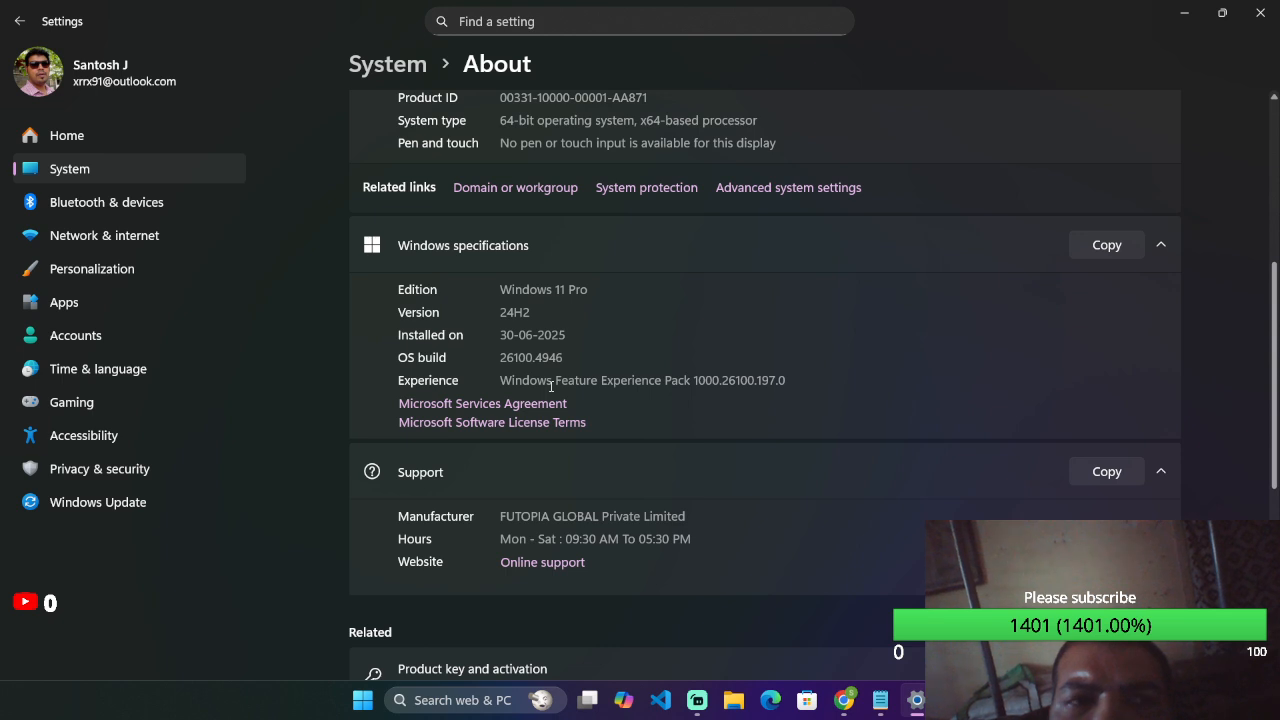
click(100, 133)
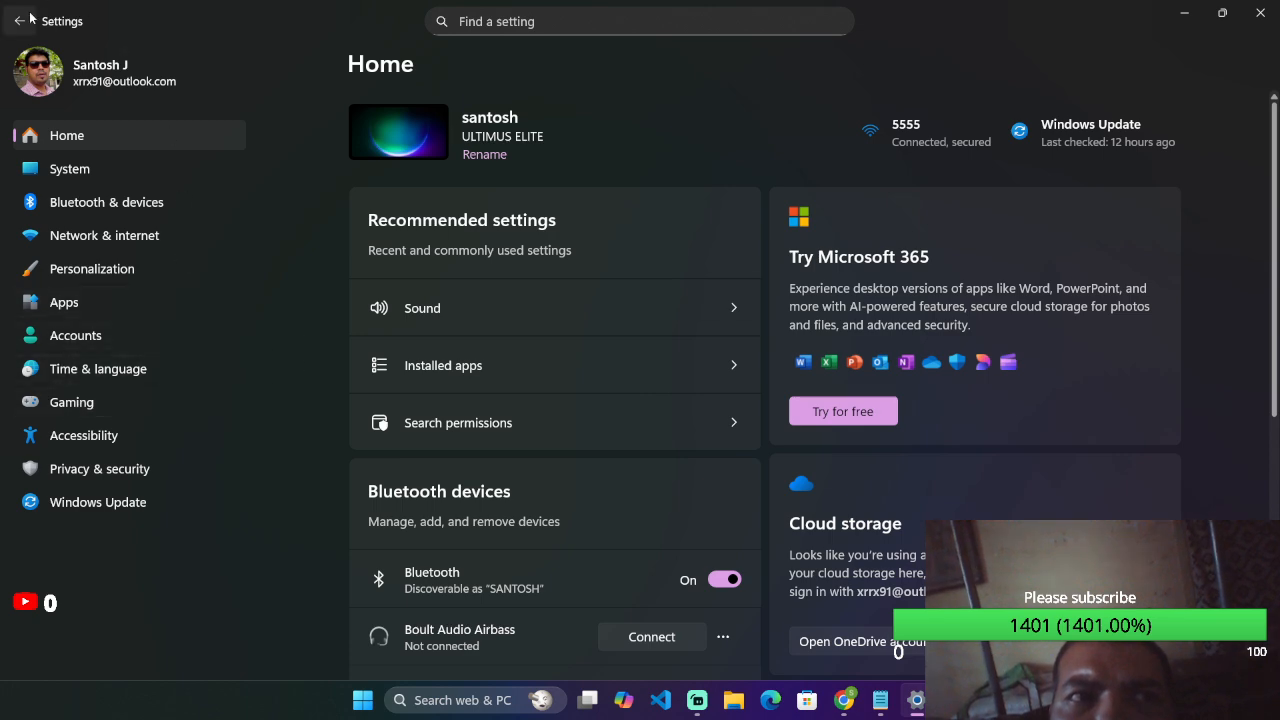
click(1260, 12)
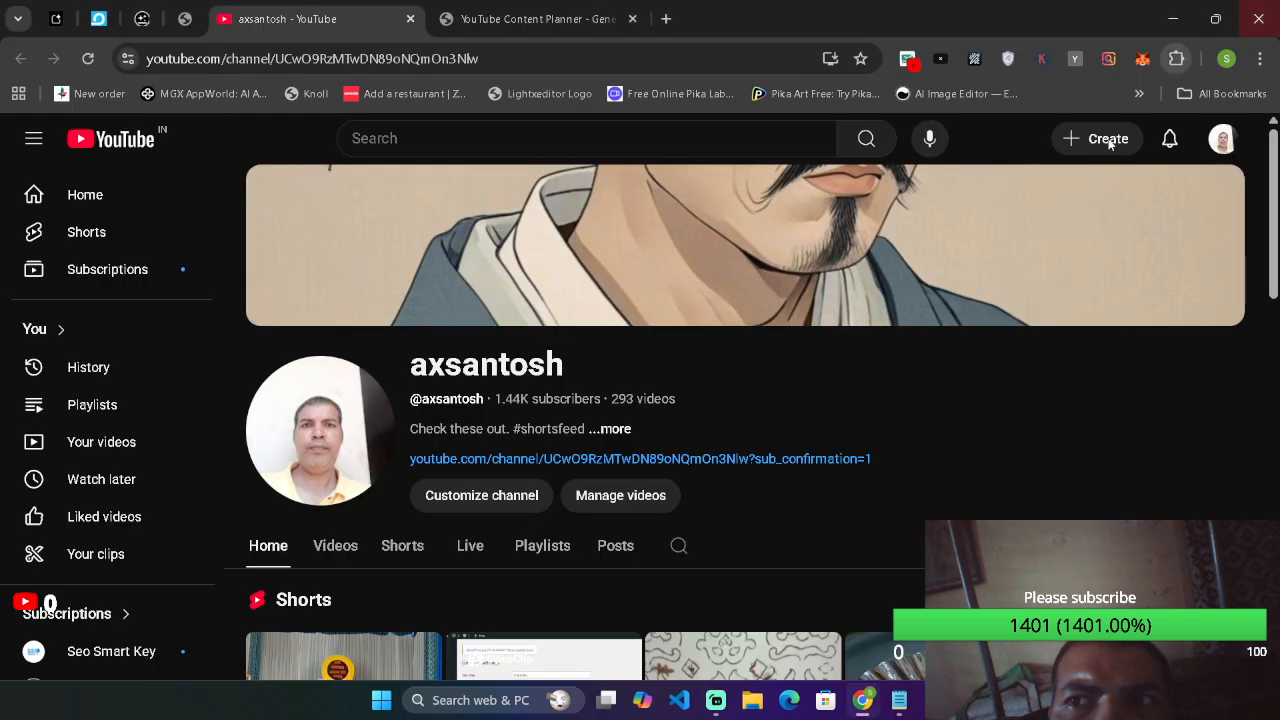
Check for Windows updates in Settings and turn on getting the latest updates as soon as they're available.
click(385, 702)
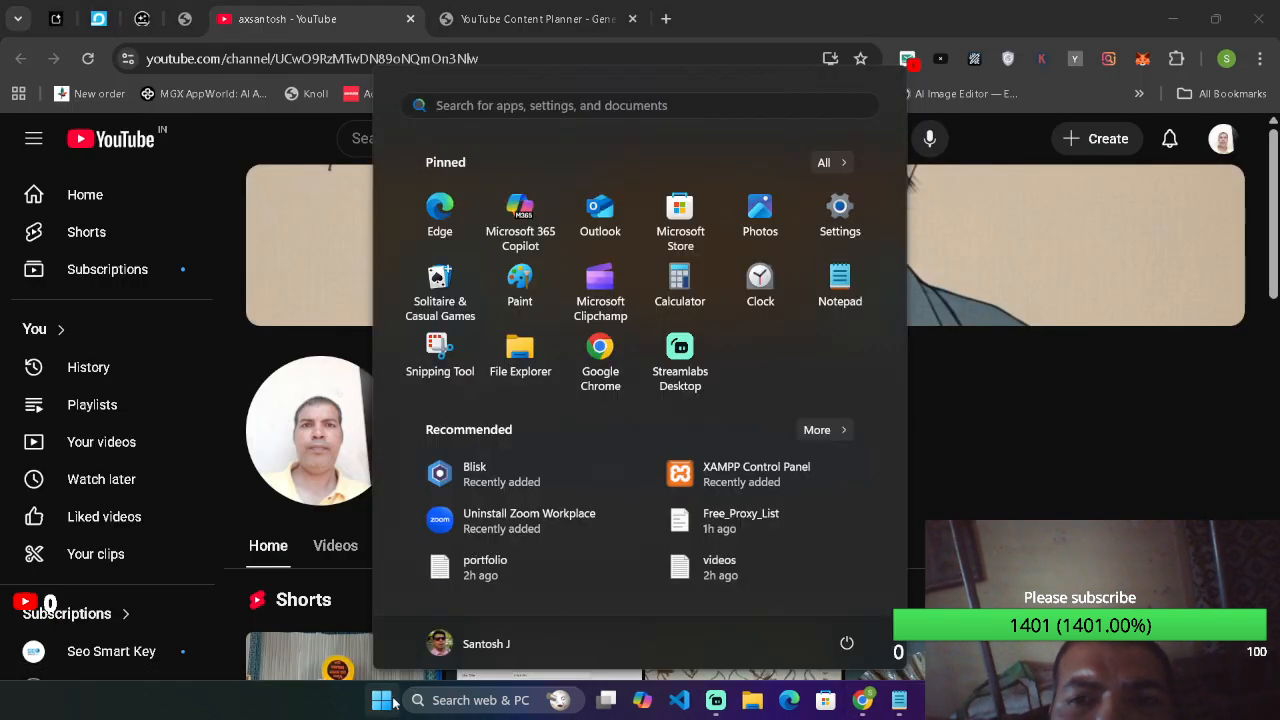
click(840, 215)
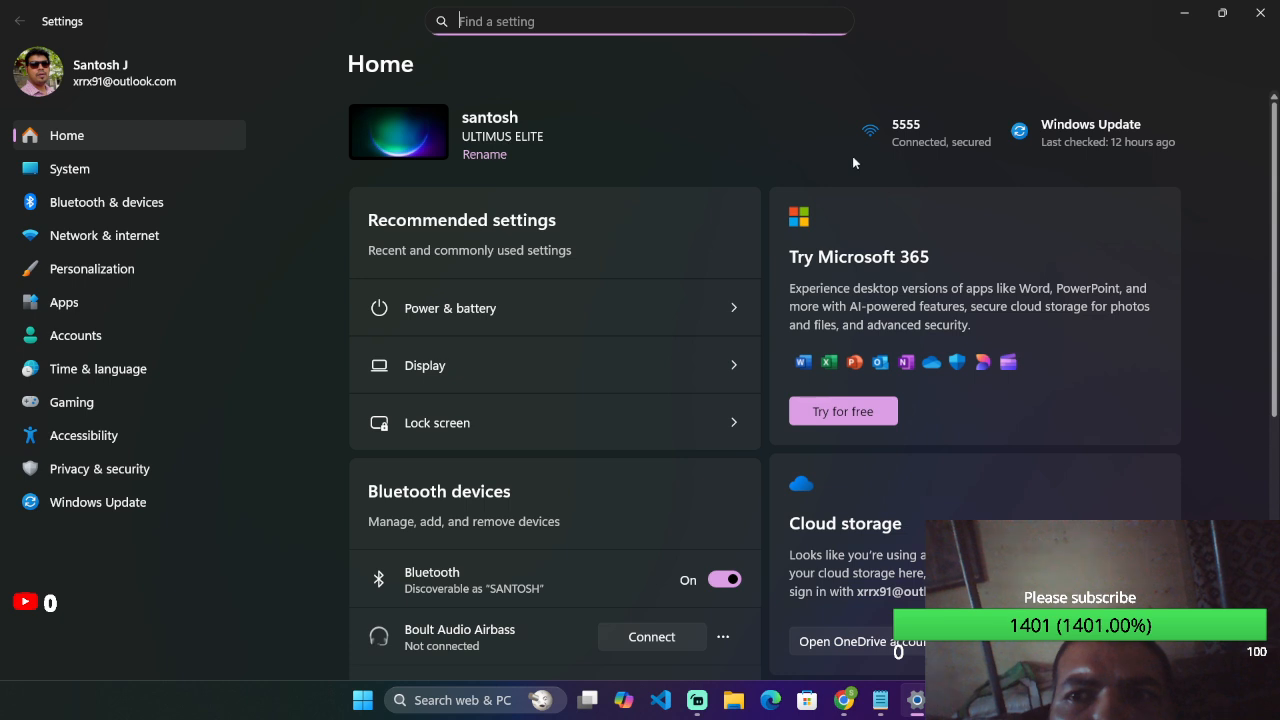
click(1104, 129)
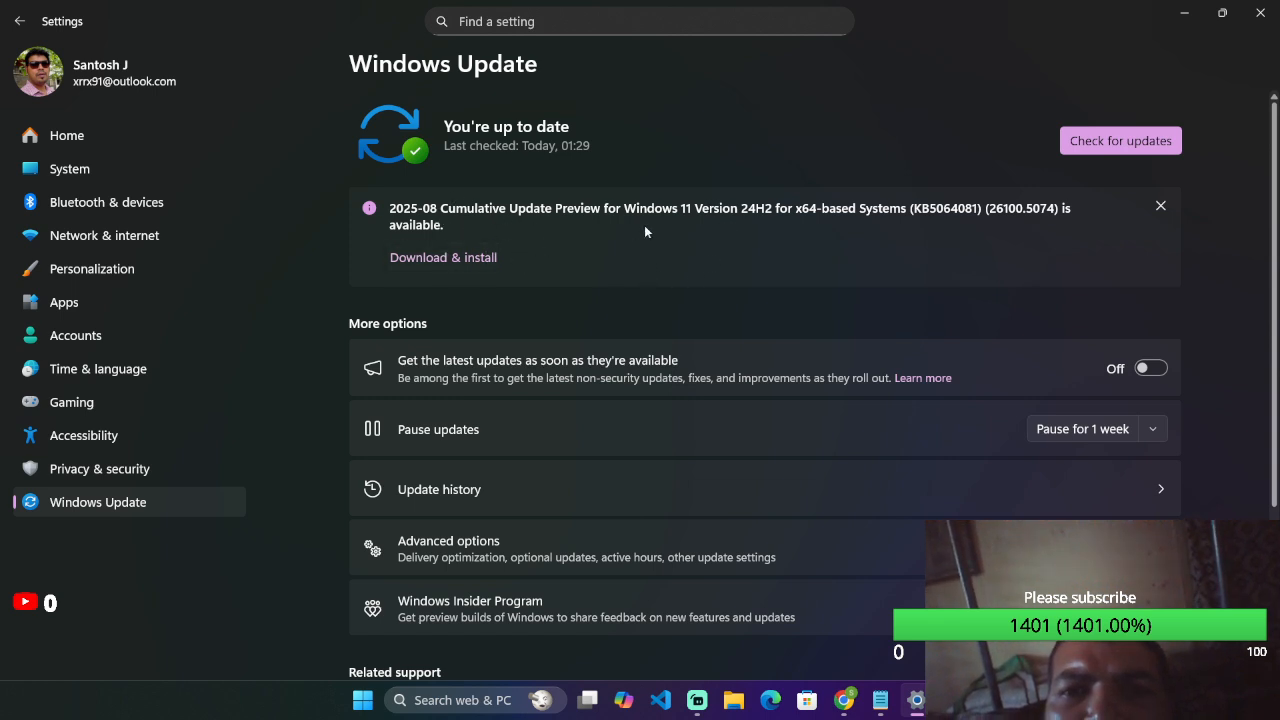
click(1097, 142)
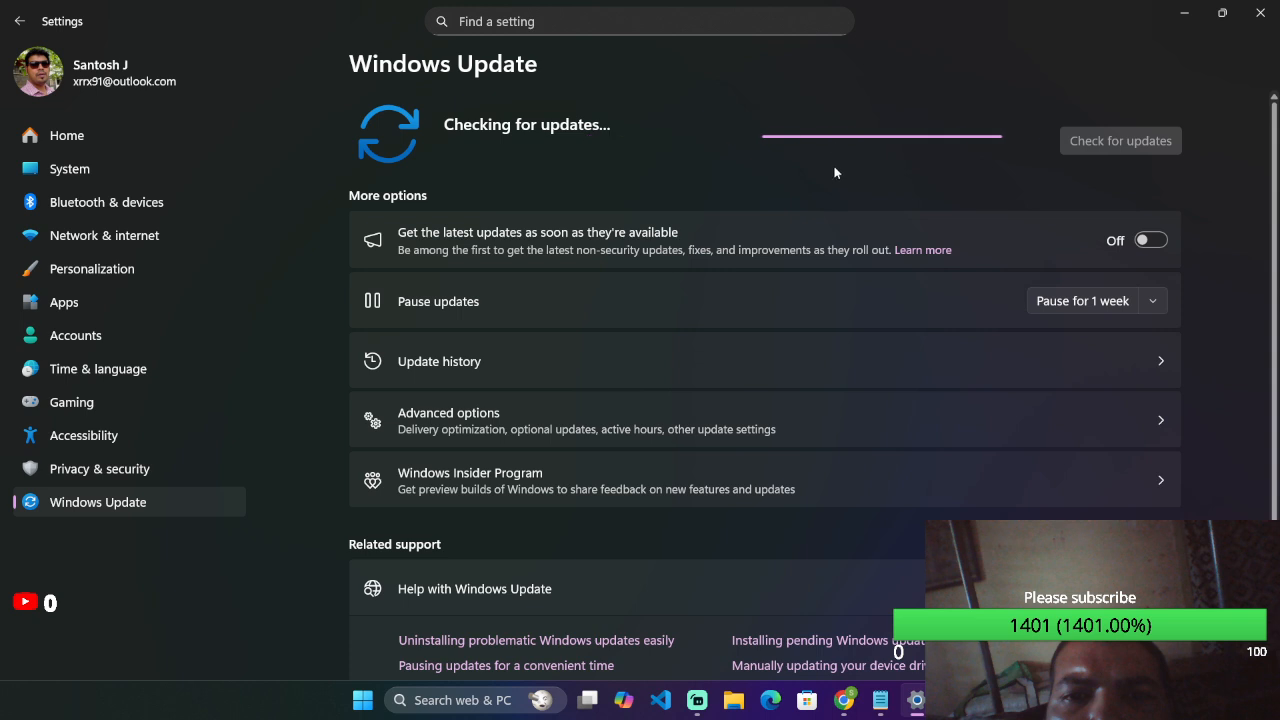
click(1148, 242)
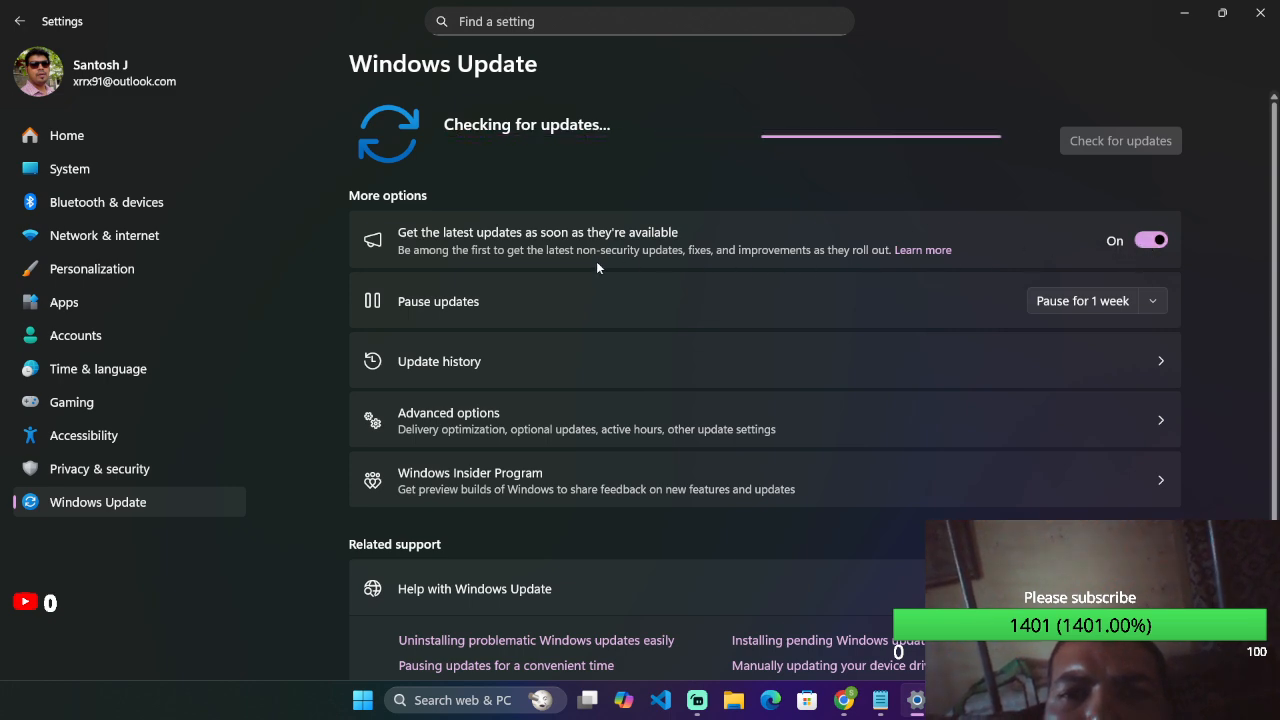
Pause updates in one-week extensions until 29-09-2025 and resume them.
click(1110, 298)
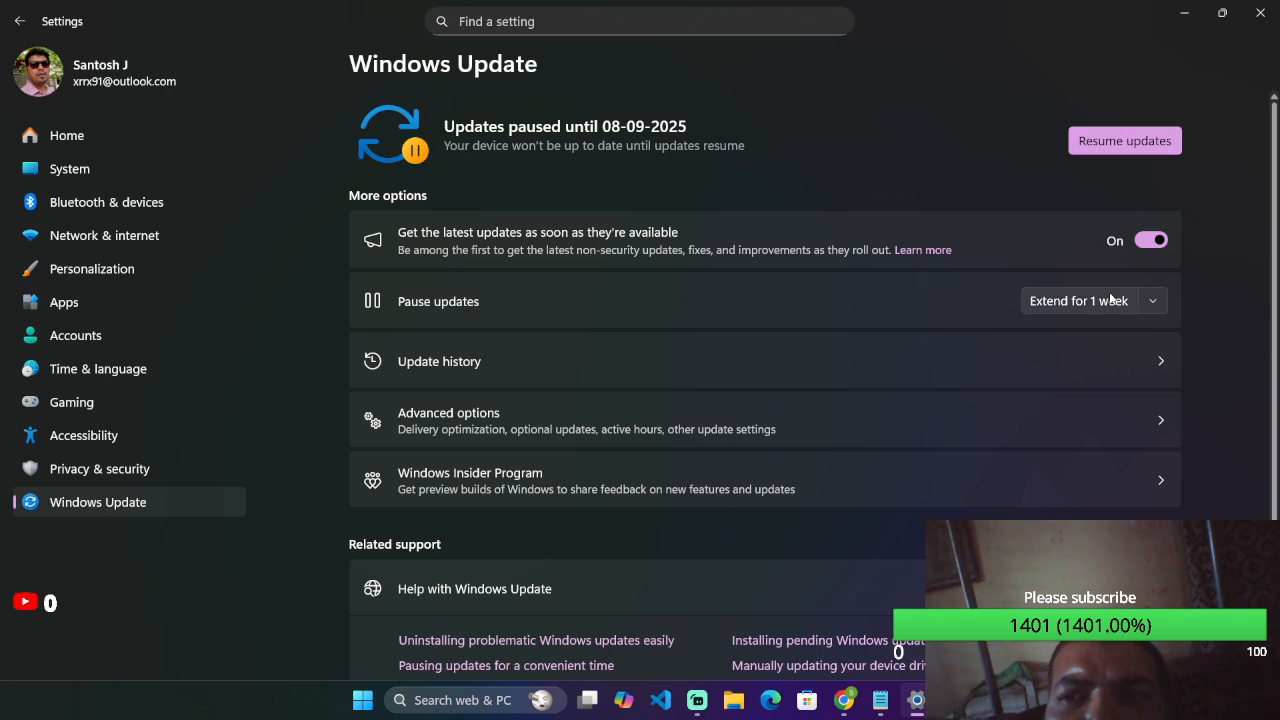
click(1110, 299)
click(1109, 296)
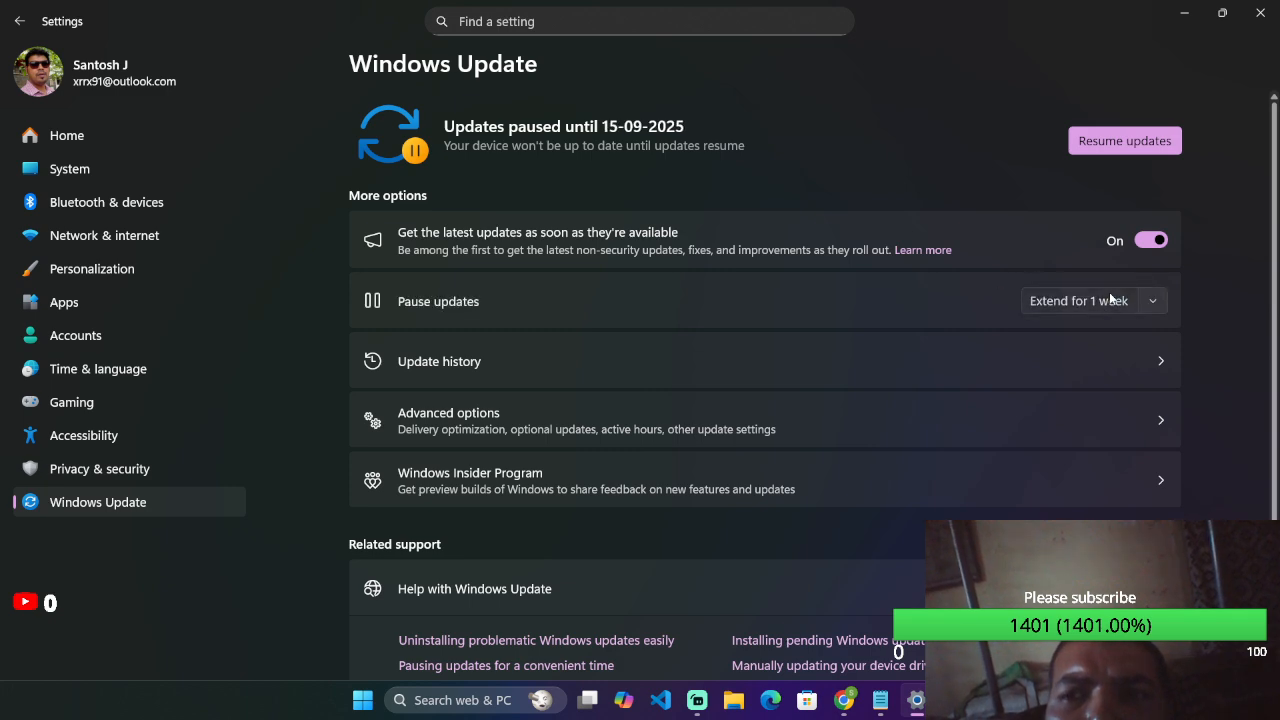
click(1150, 301)
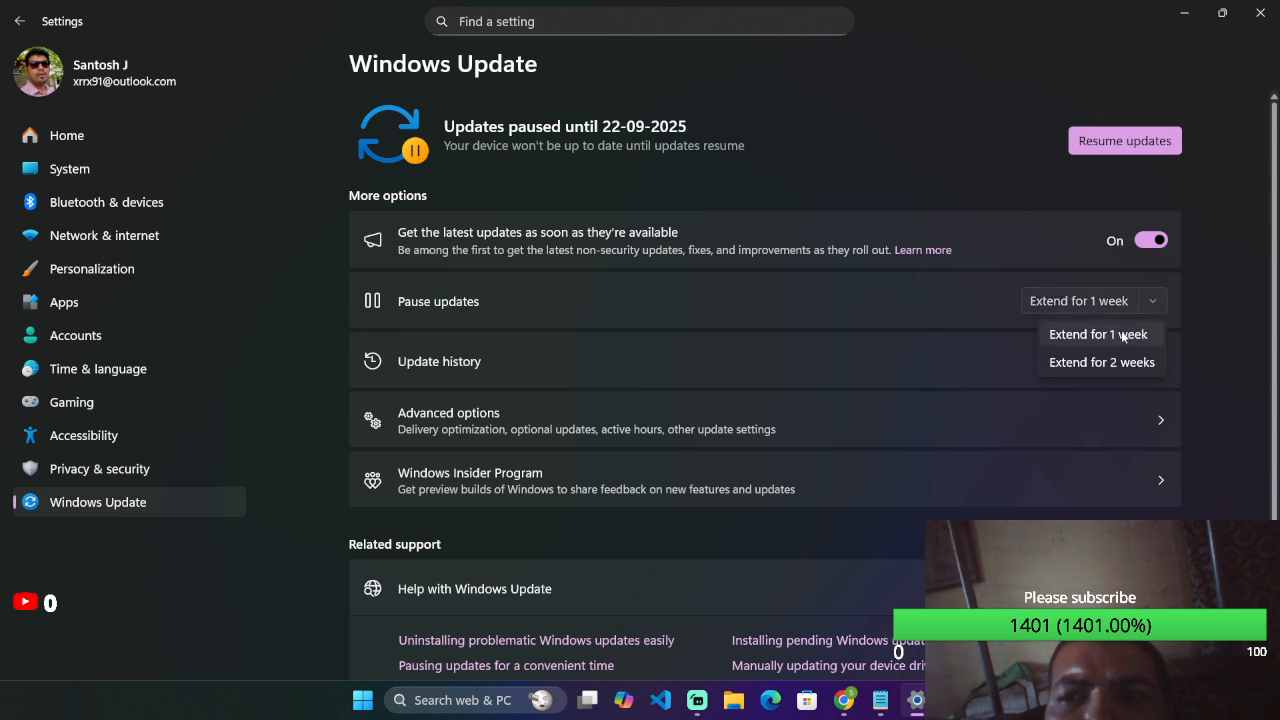
click(1121, 336)
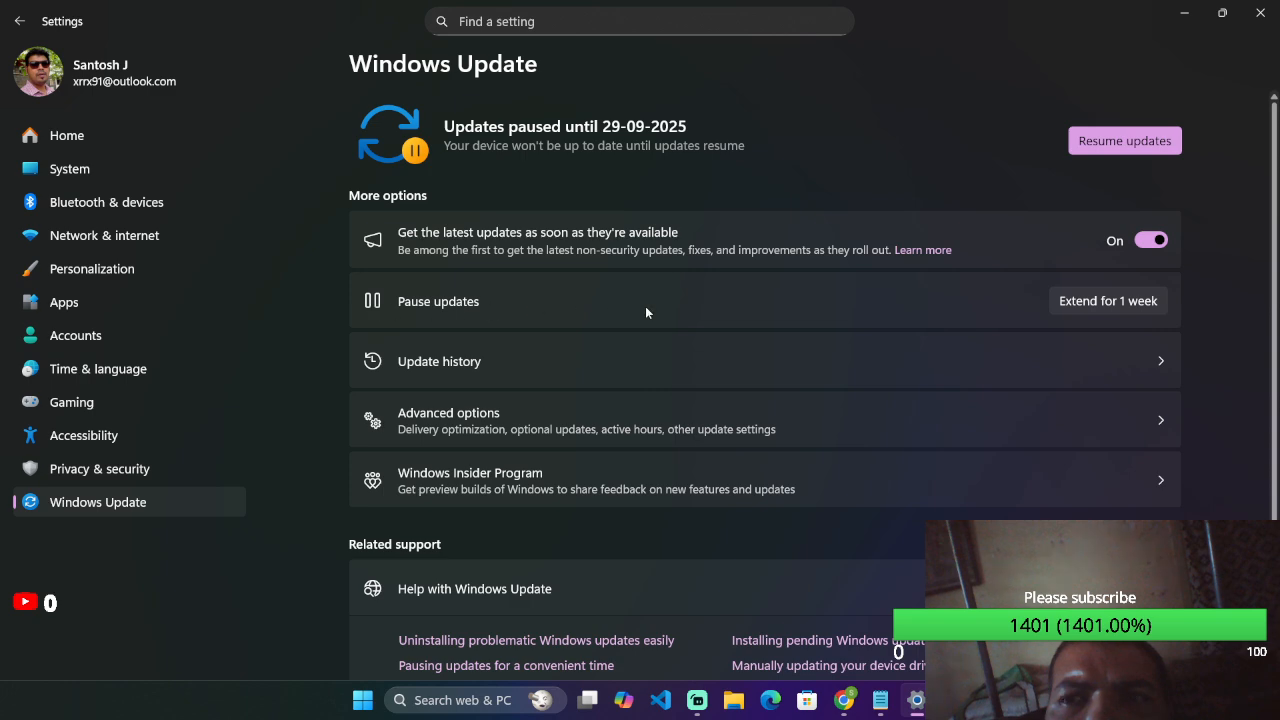
click(1130, 141)
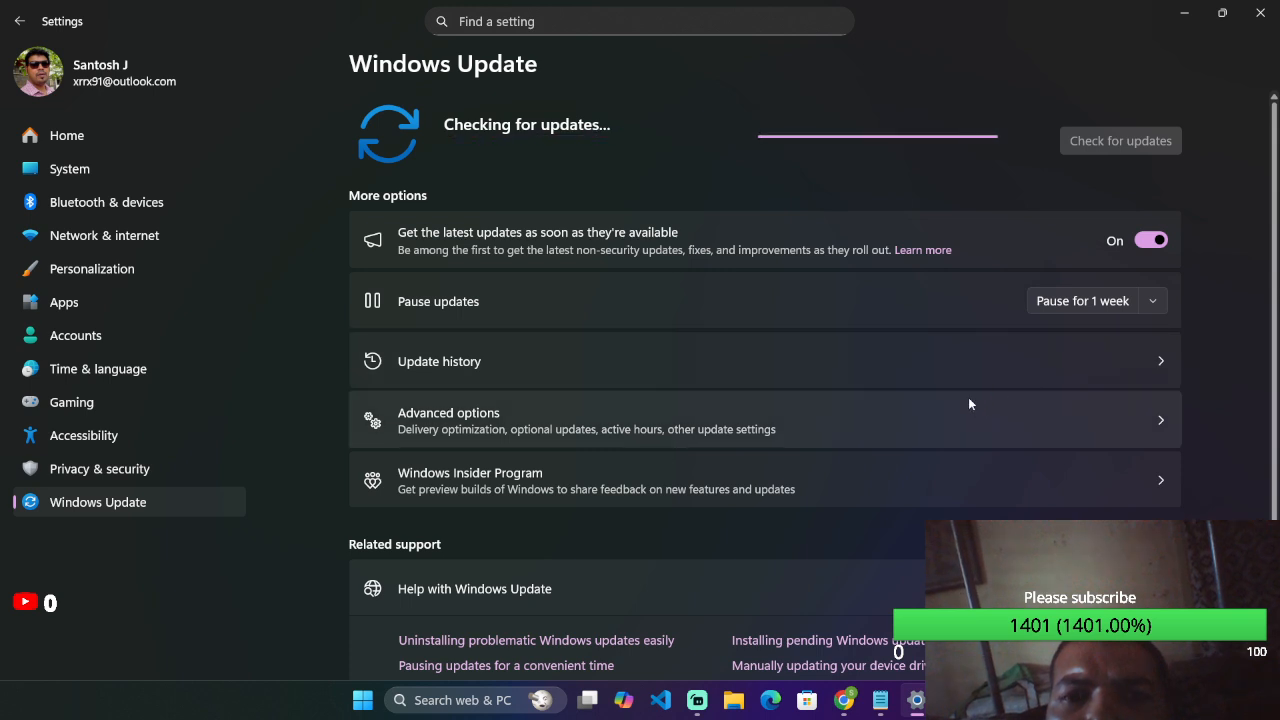
Review the Windows Update history and look through the available Advanced options.
click(877, 362)
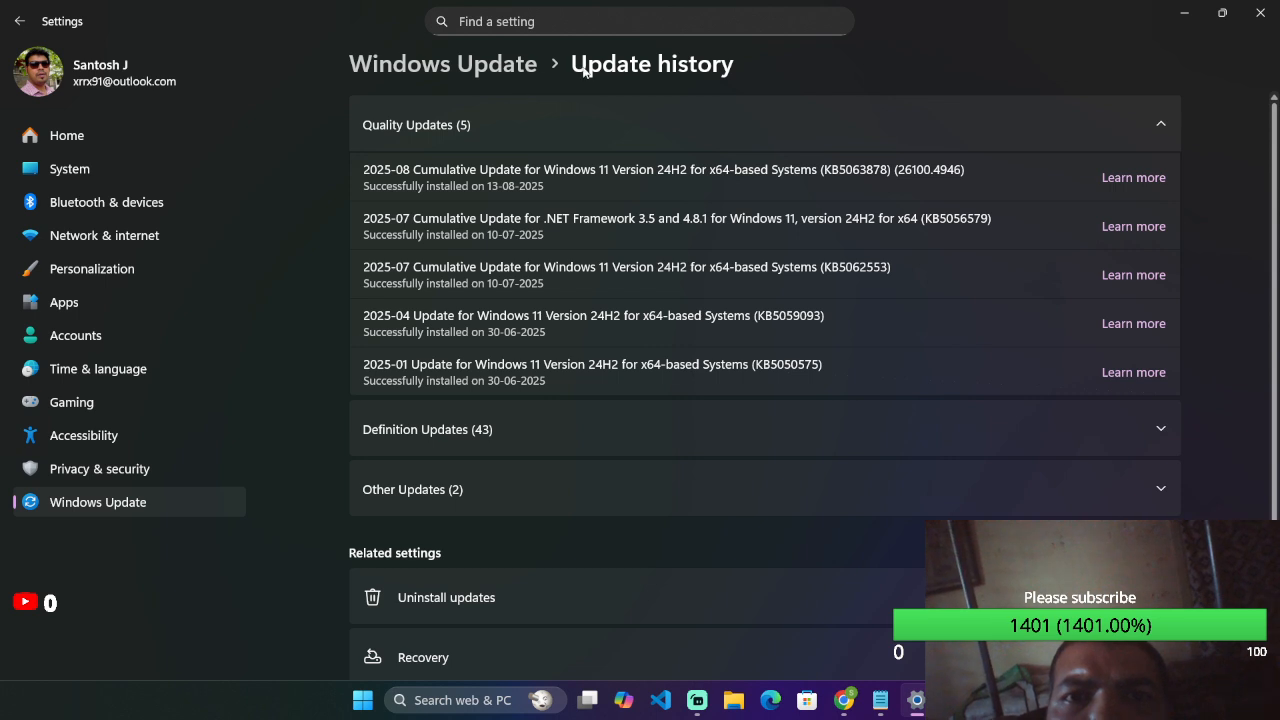
click(420, 66)
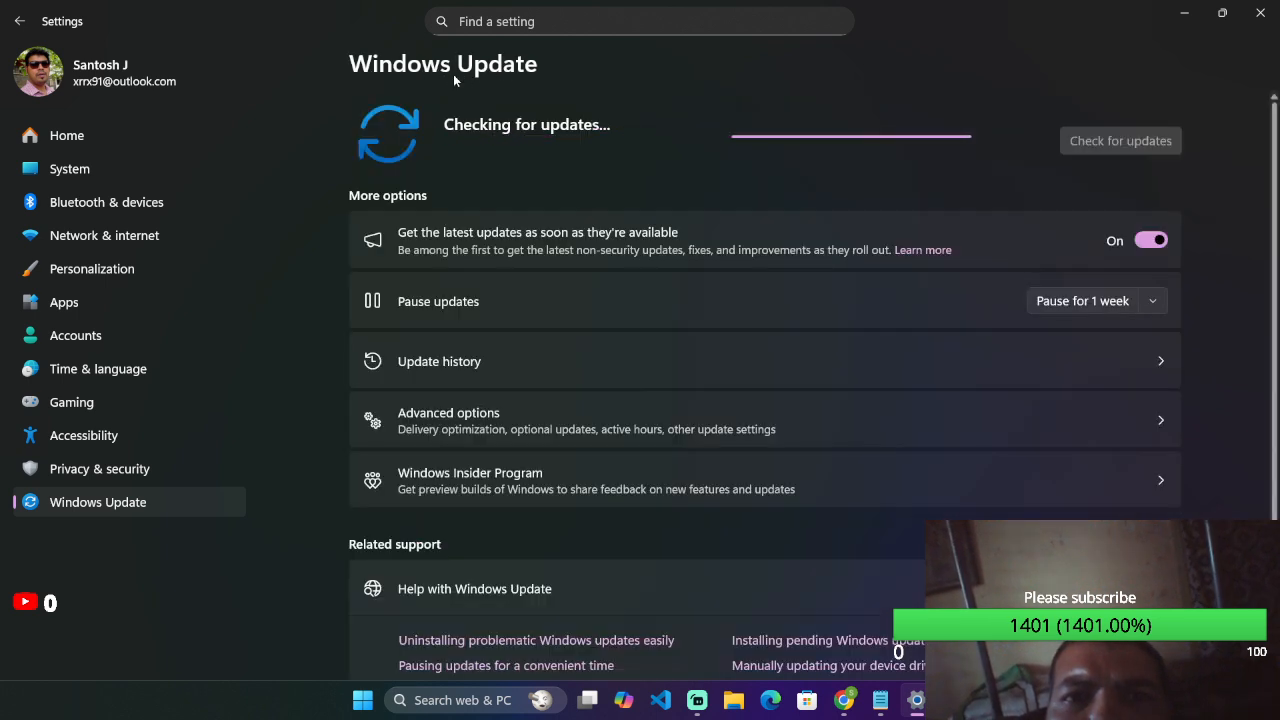
click(800, 432)
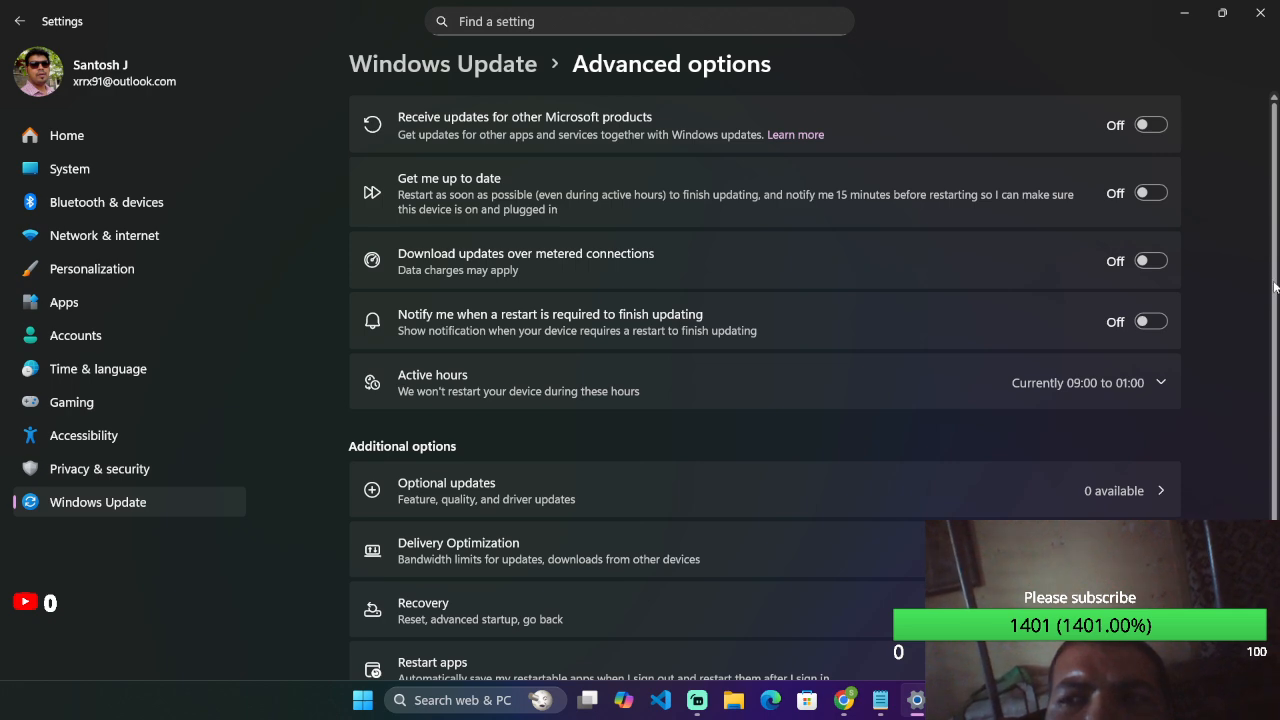
scroll(1274, 288, down, 2)
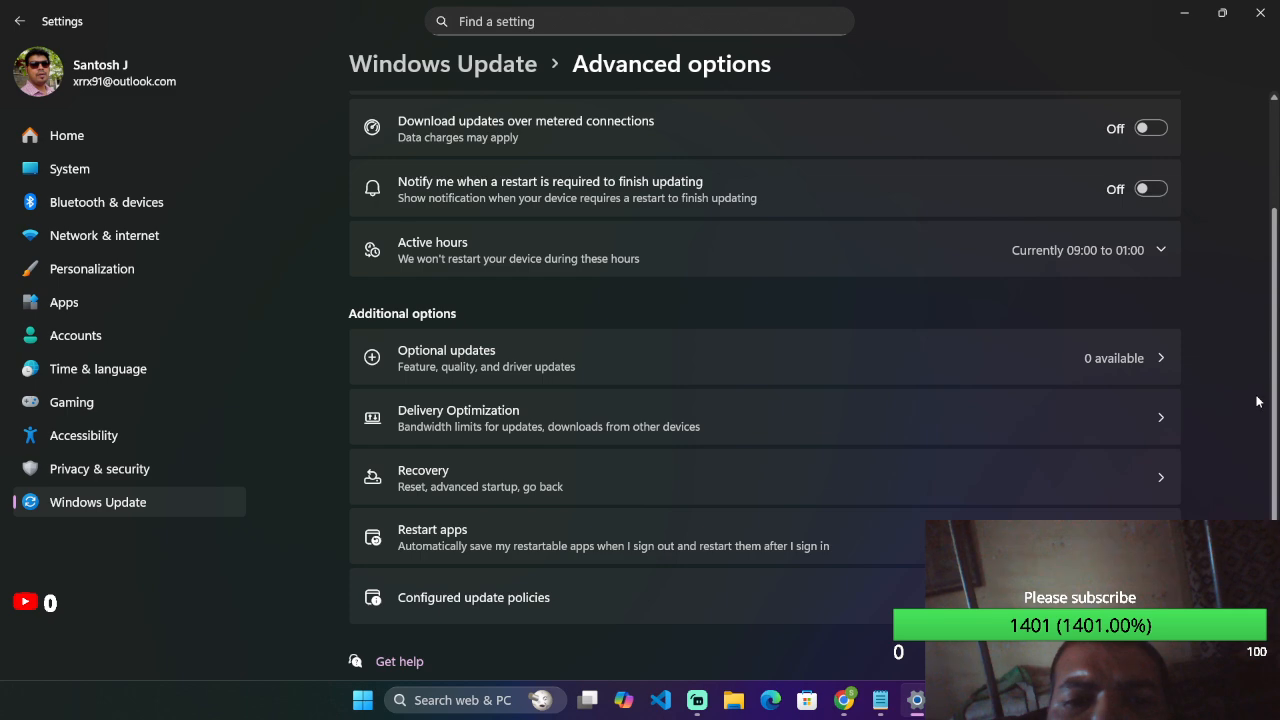
scroll(1258, 401, up, 1)
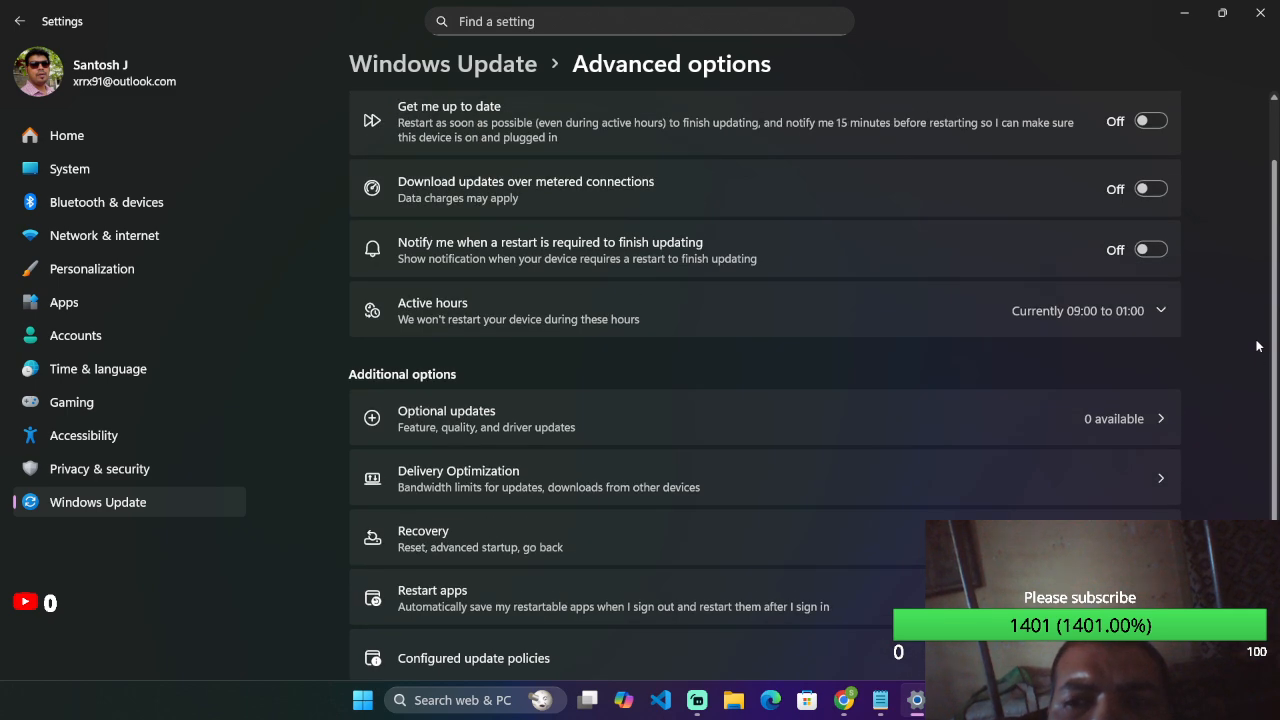
scroll(1258, 320, up, 1)
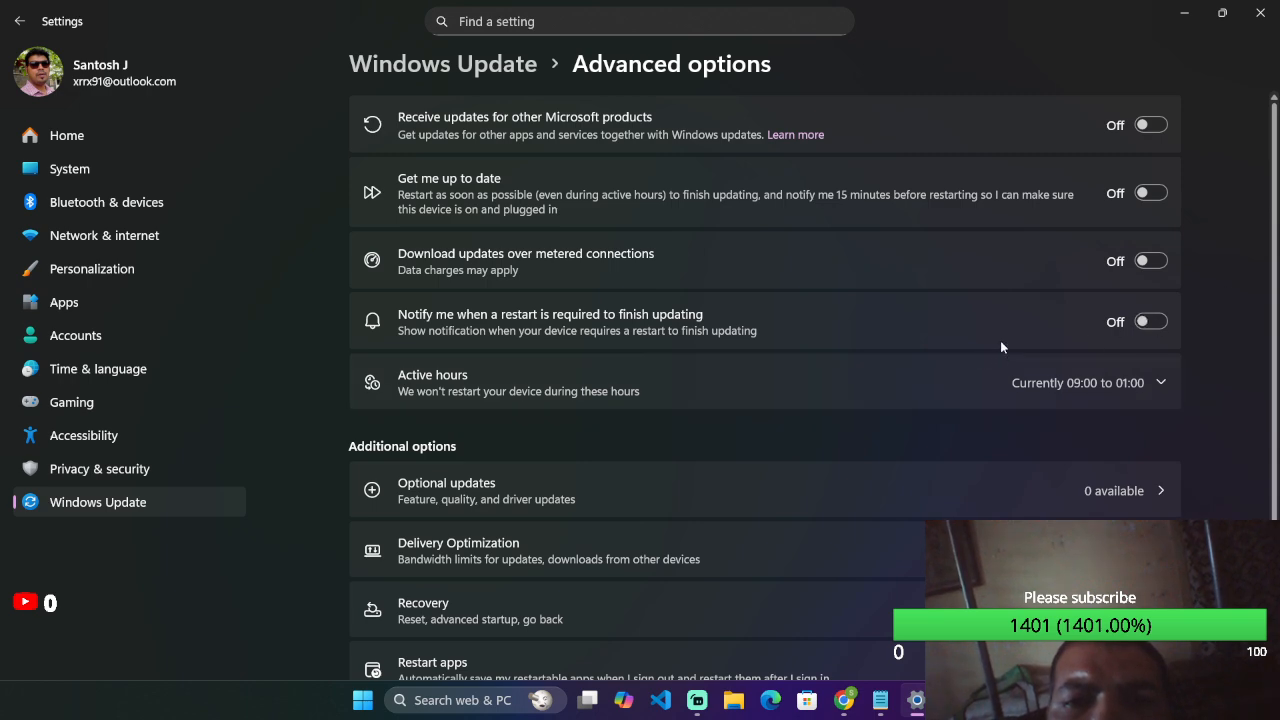
Turn on restart-required notifications, Get me up to date, and updates for other Microsoft products, leaving metered-connection downloads off.
click(1150, 322)
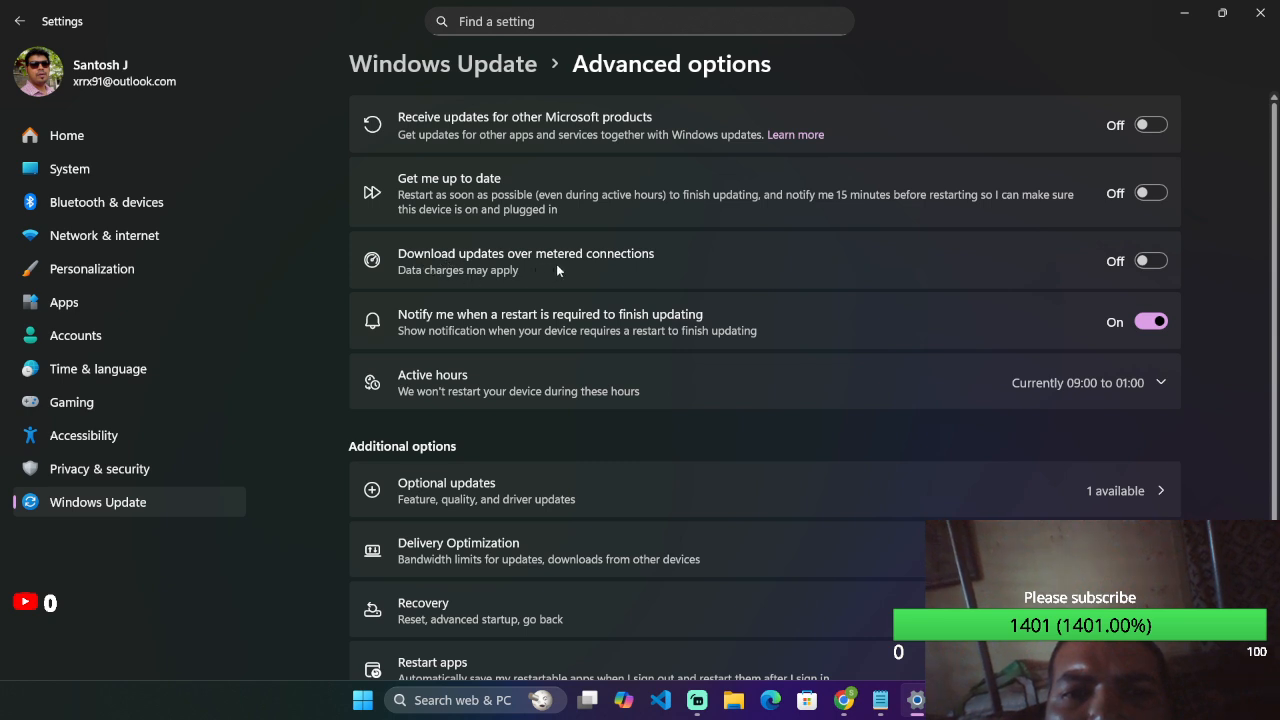
click(1152, 264)
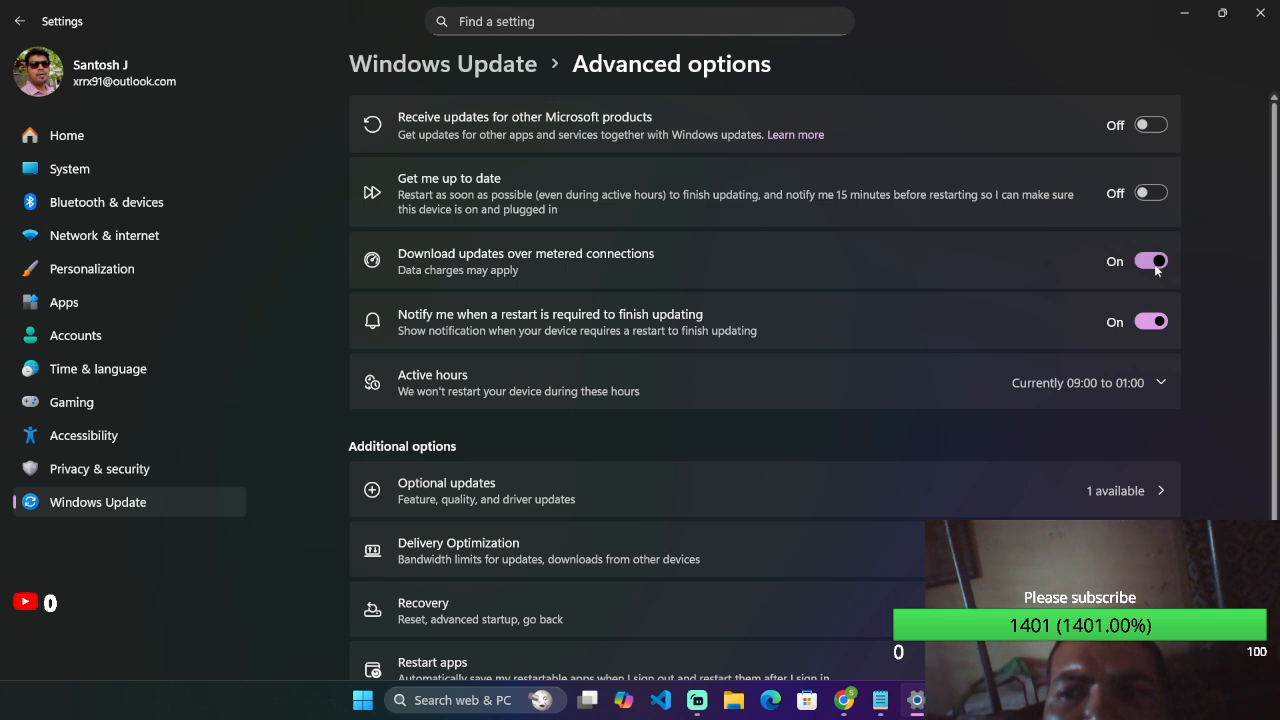
click(1155, 266)
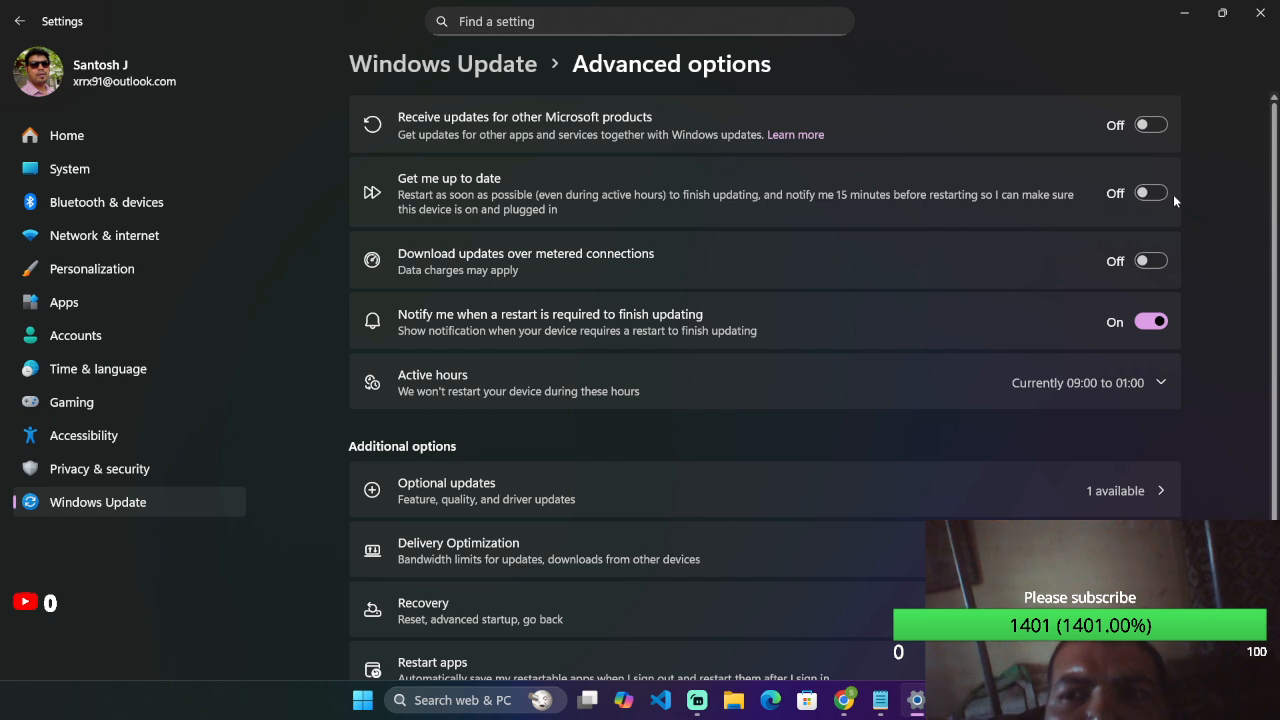
click(1143, 196)
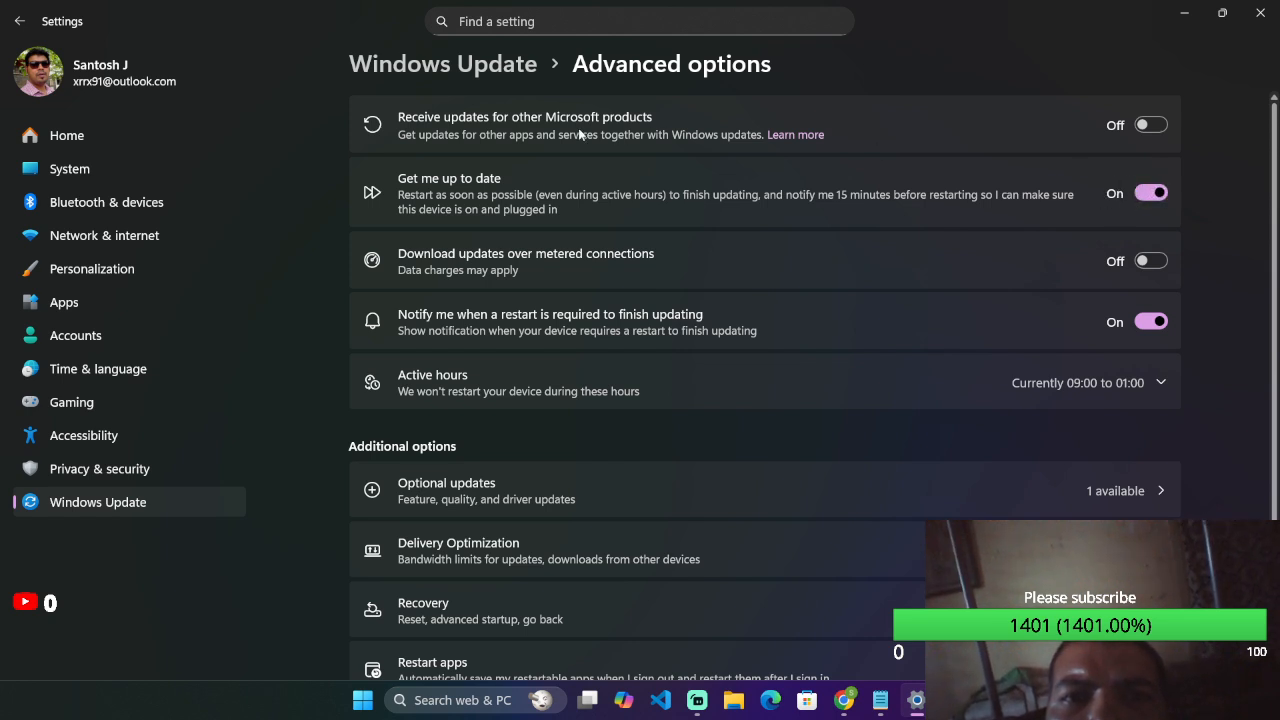
click(1147, 128)
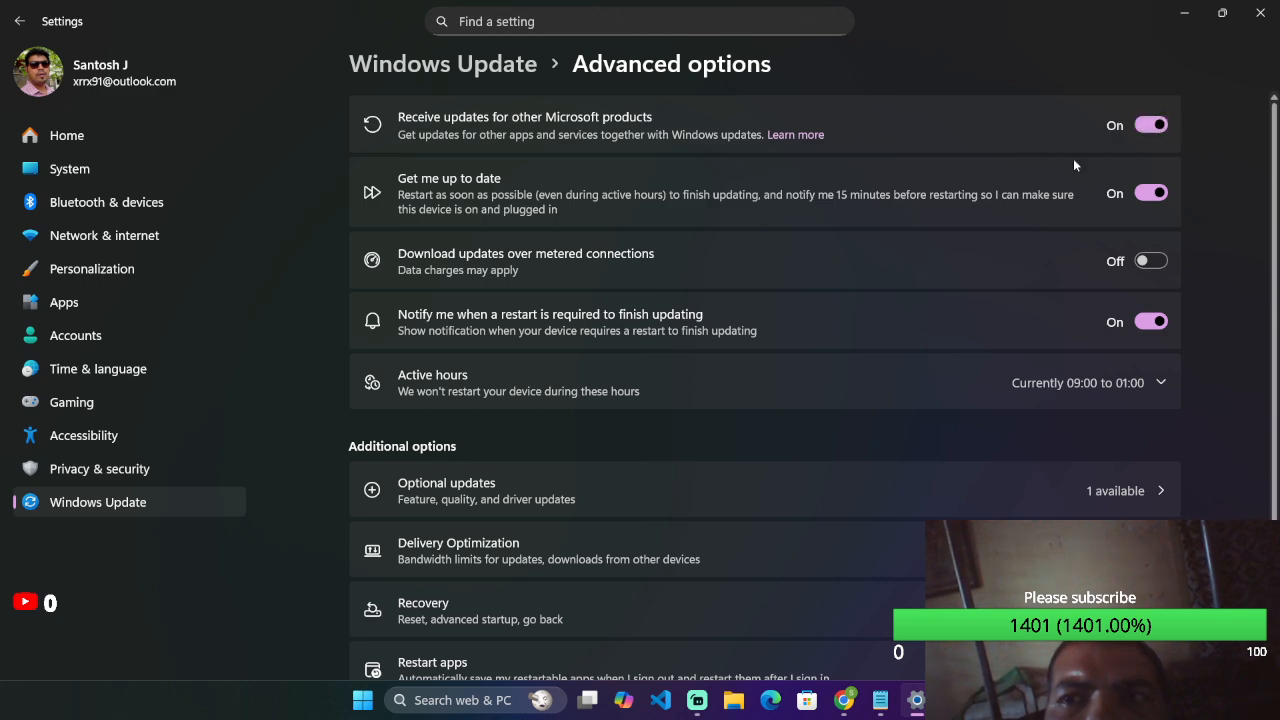
Review the update downloads, the remaining Windows Update options and the Windows Insider Program page.
click(461, 67)
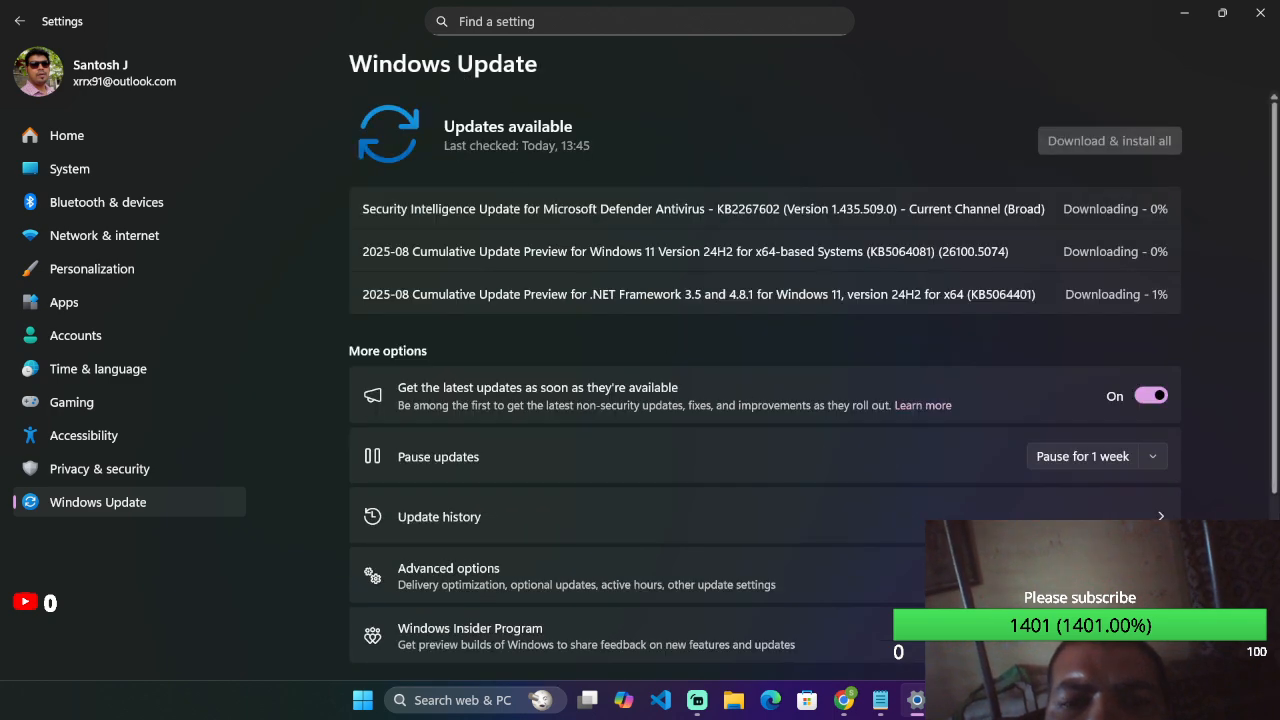
scroll(1268, 483, down, 3)
scroll(1268, 483, down, 1)
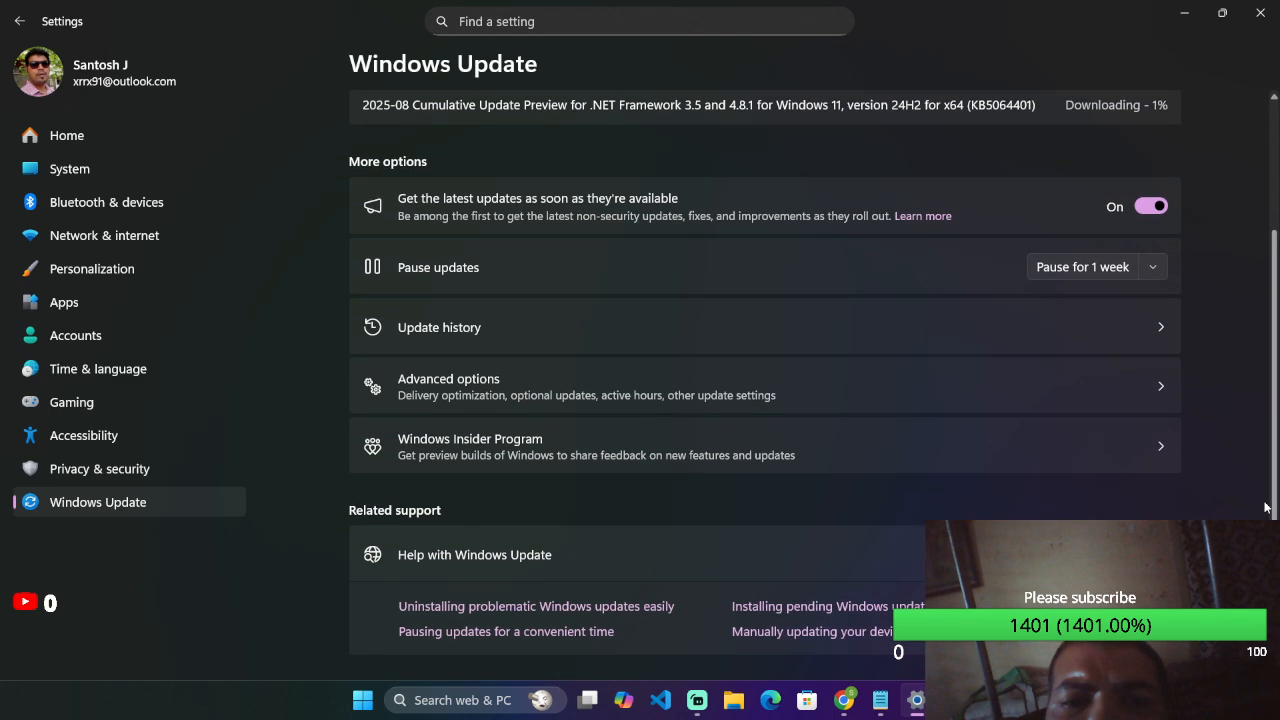
click(1014, 443)
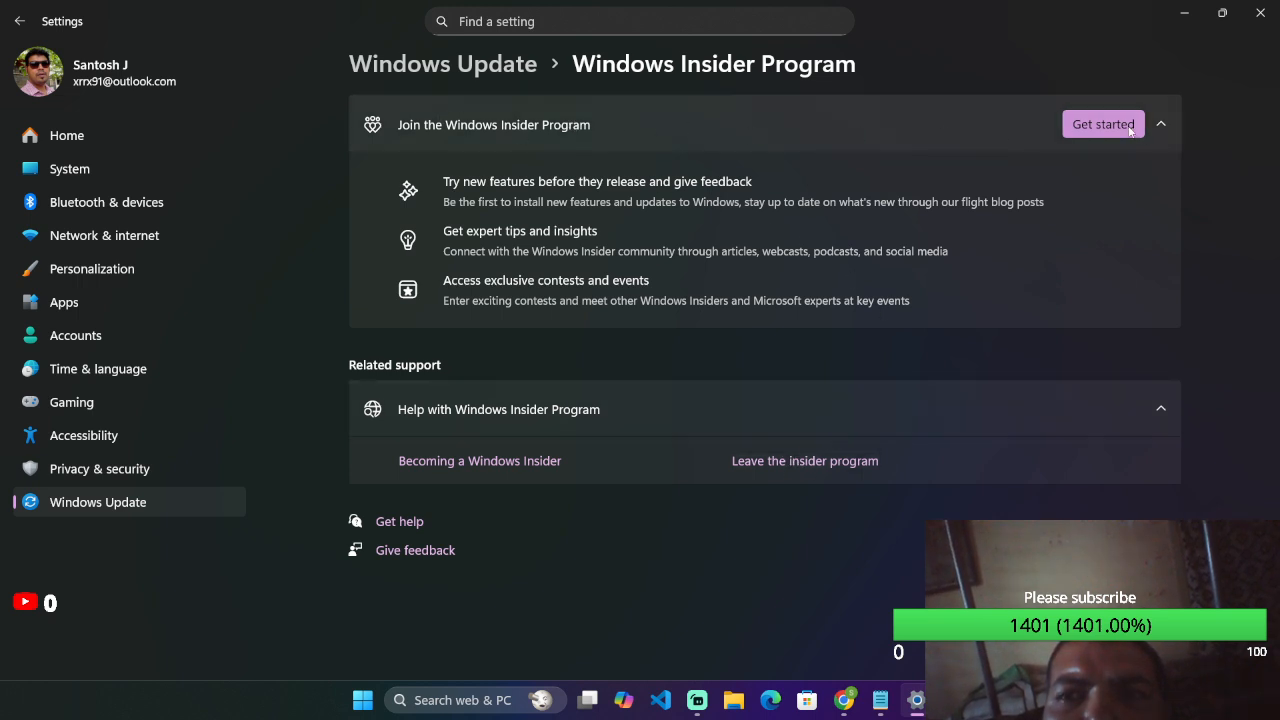
click(481, 64)
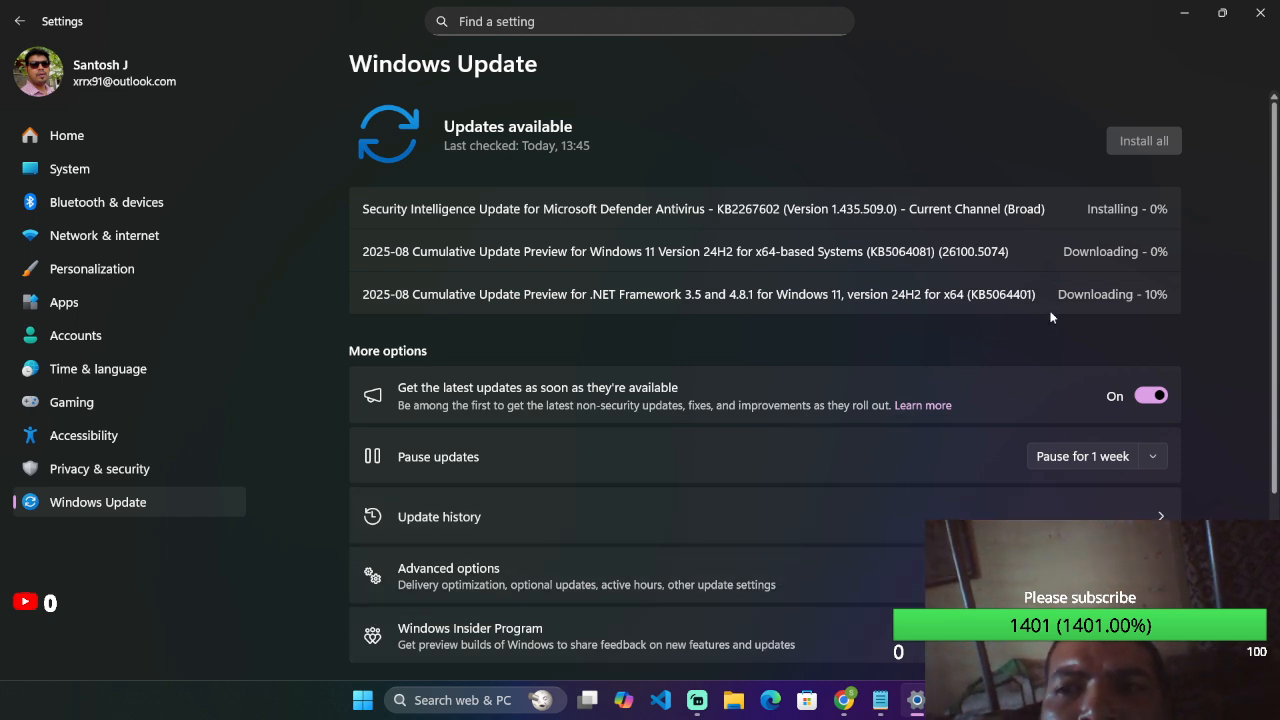
Check the Microsoft Defender Antivirus update's installation status, and reopen Windows Update from the Settings Home page to review the remaining downloads.
drag(381, 209, 1172, 209)
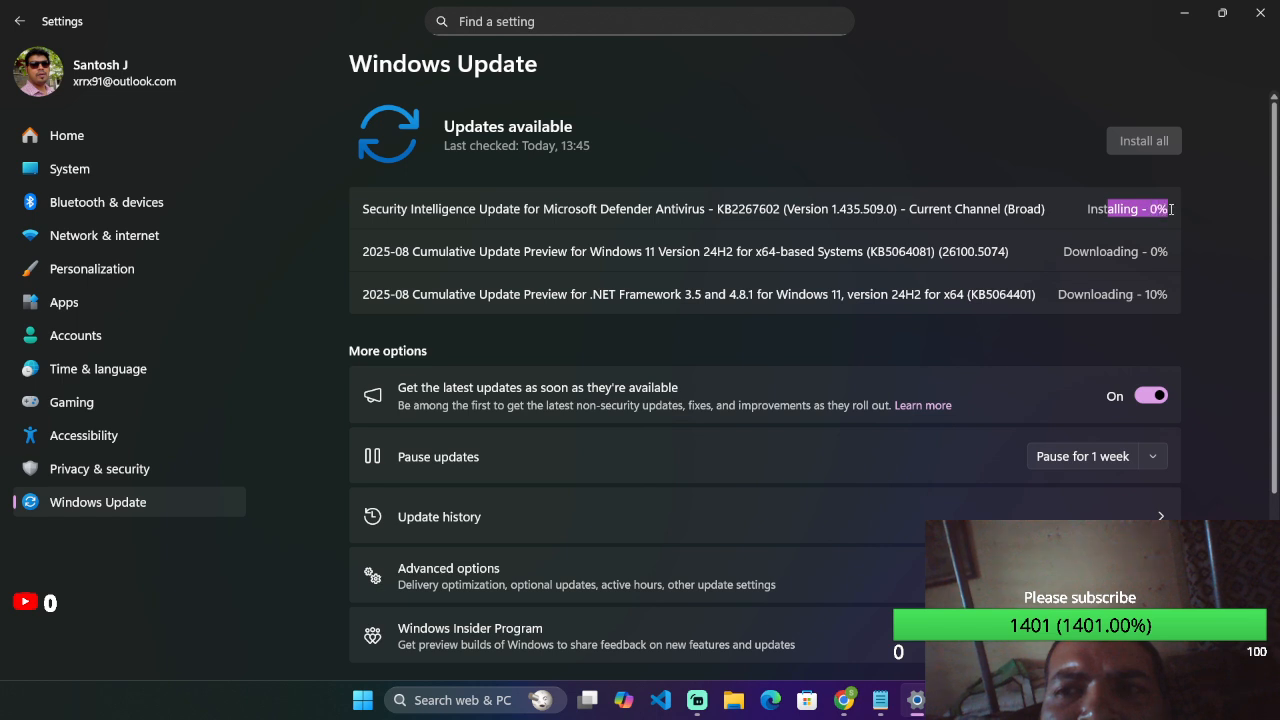
click(1043, 209)
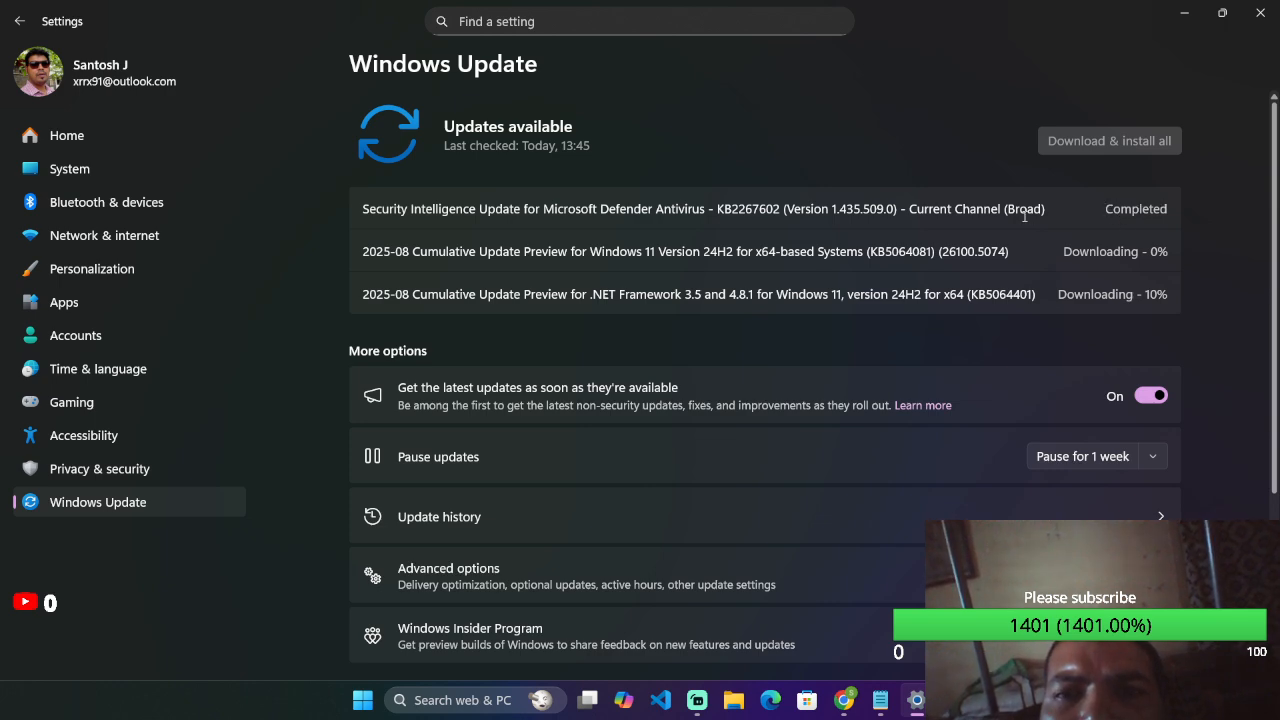
drag(1105, 209, 1171, 211)
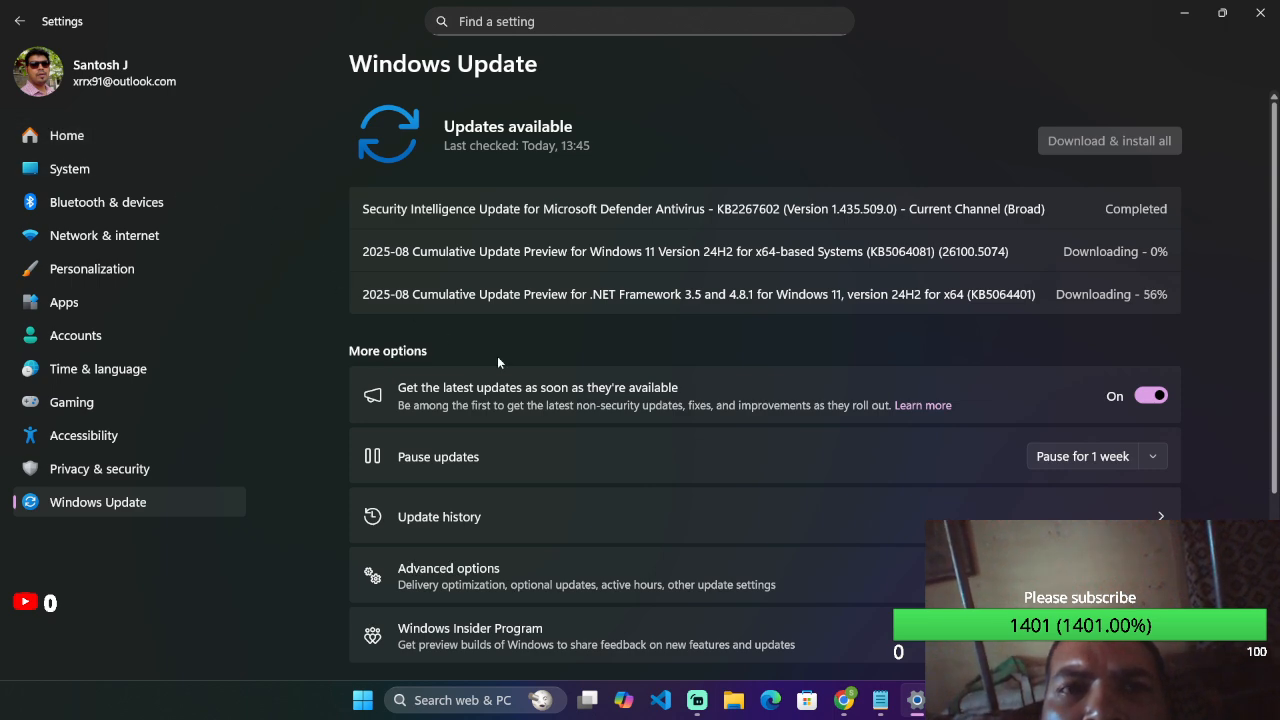
click(170, 127)
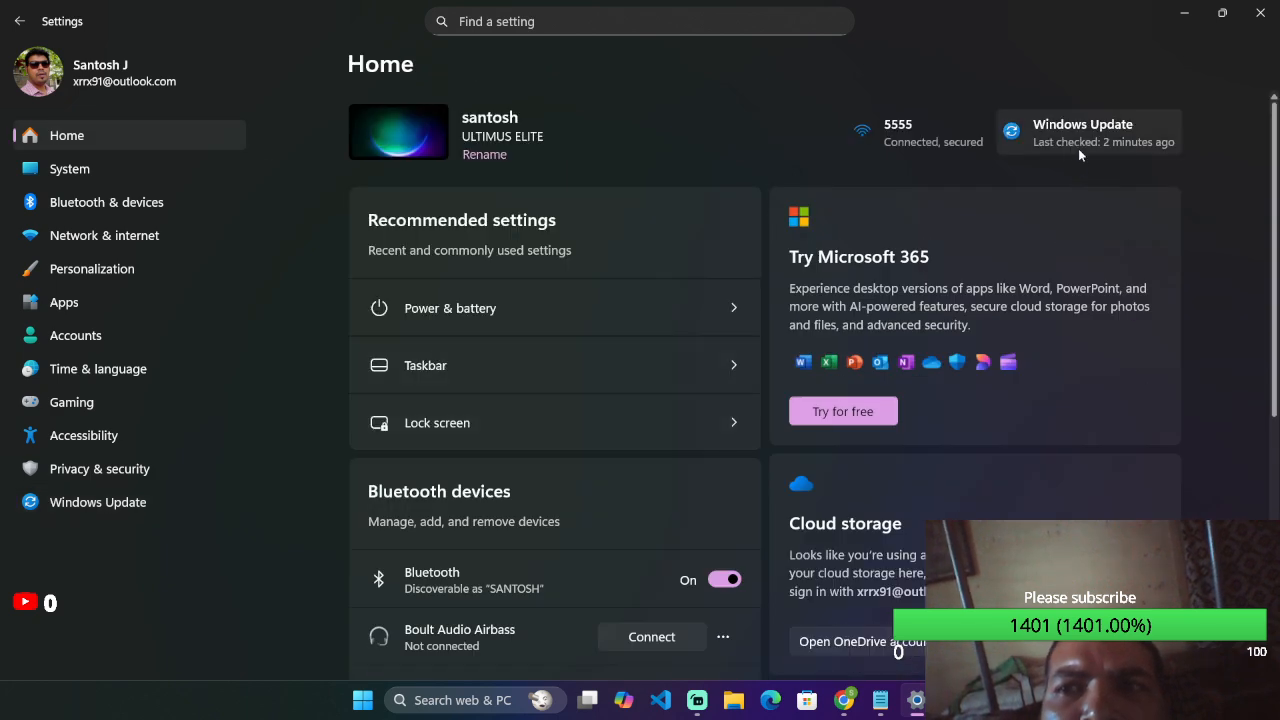
click(1084, 140)
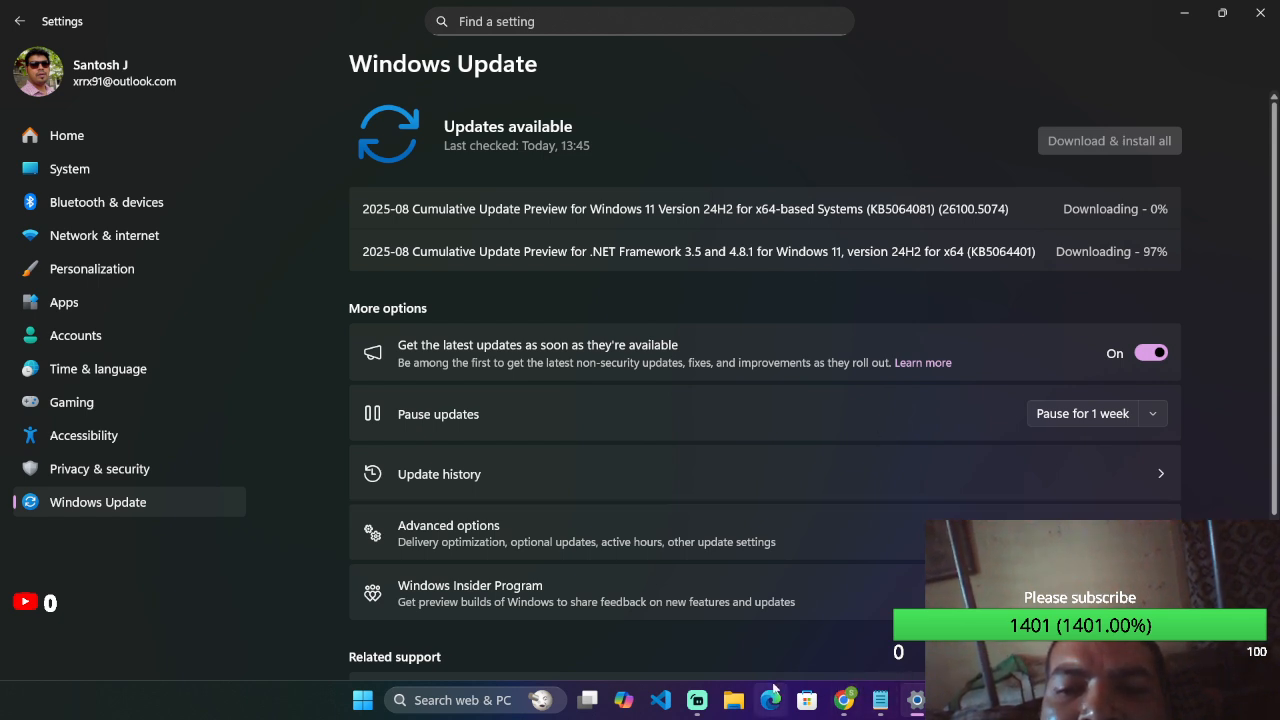
click(697, 700)
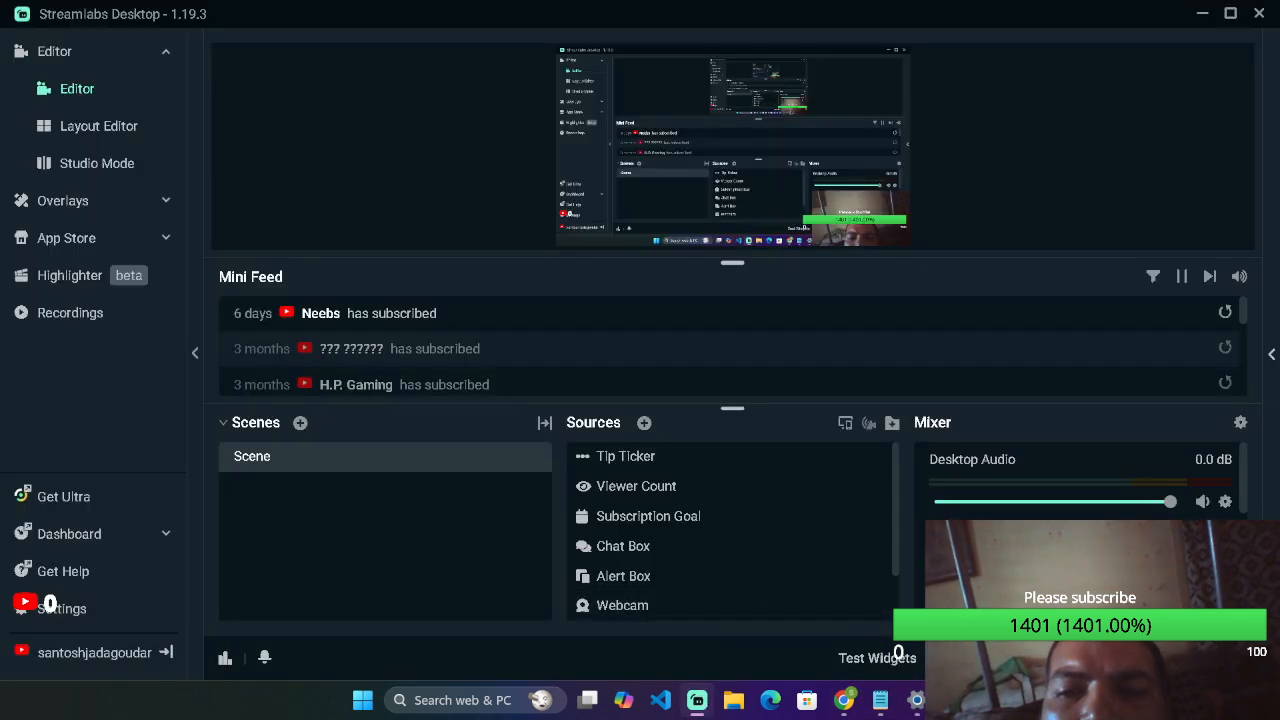